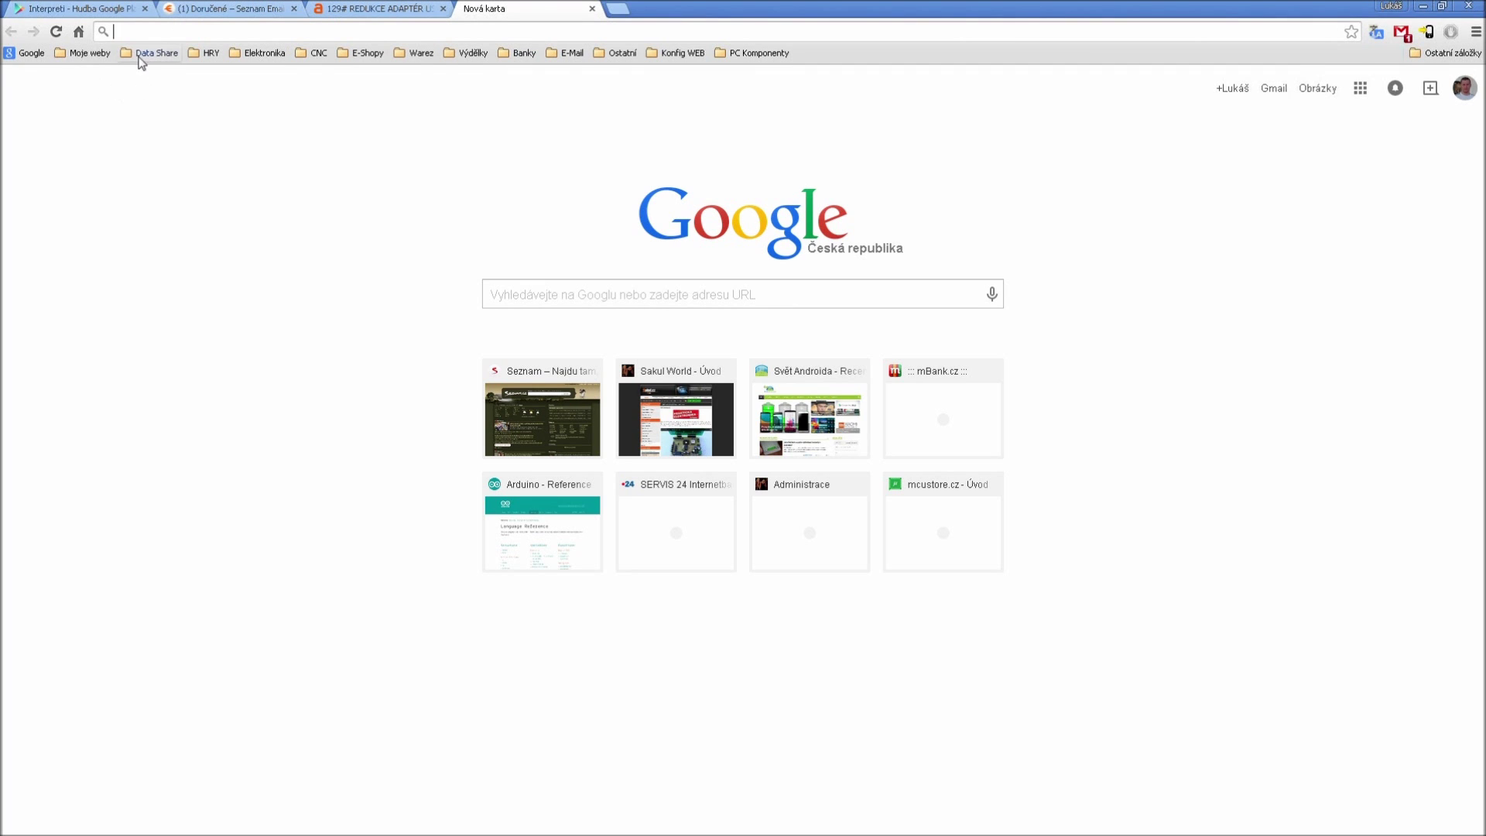
Open the Sakul World site's Elektronika article on Stopky pro hasiče PE11/2011 and go to its Dokumentace section.
click(82, 54)
click(98, 73)
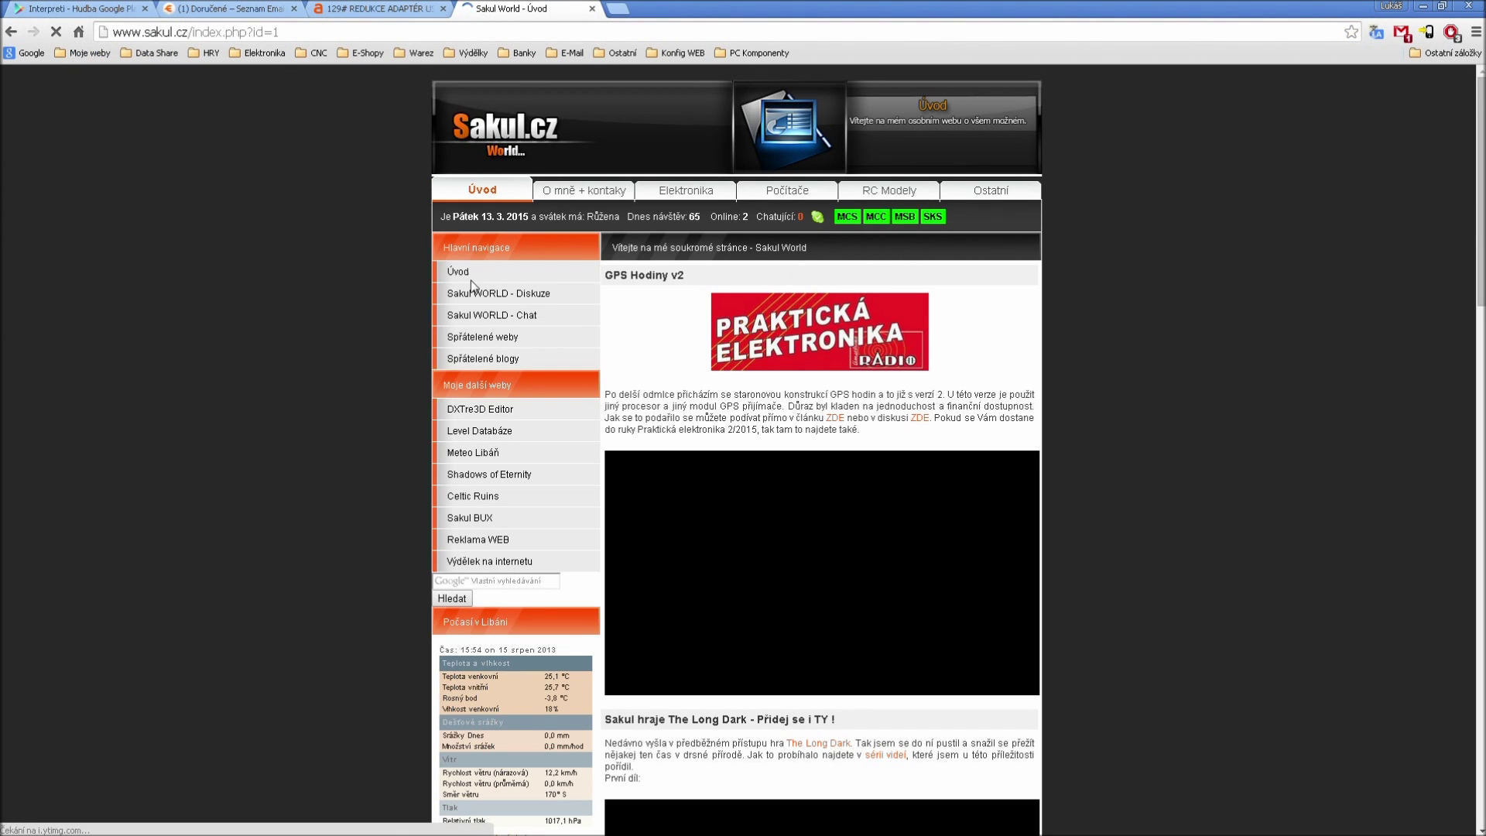
click(681, 193)
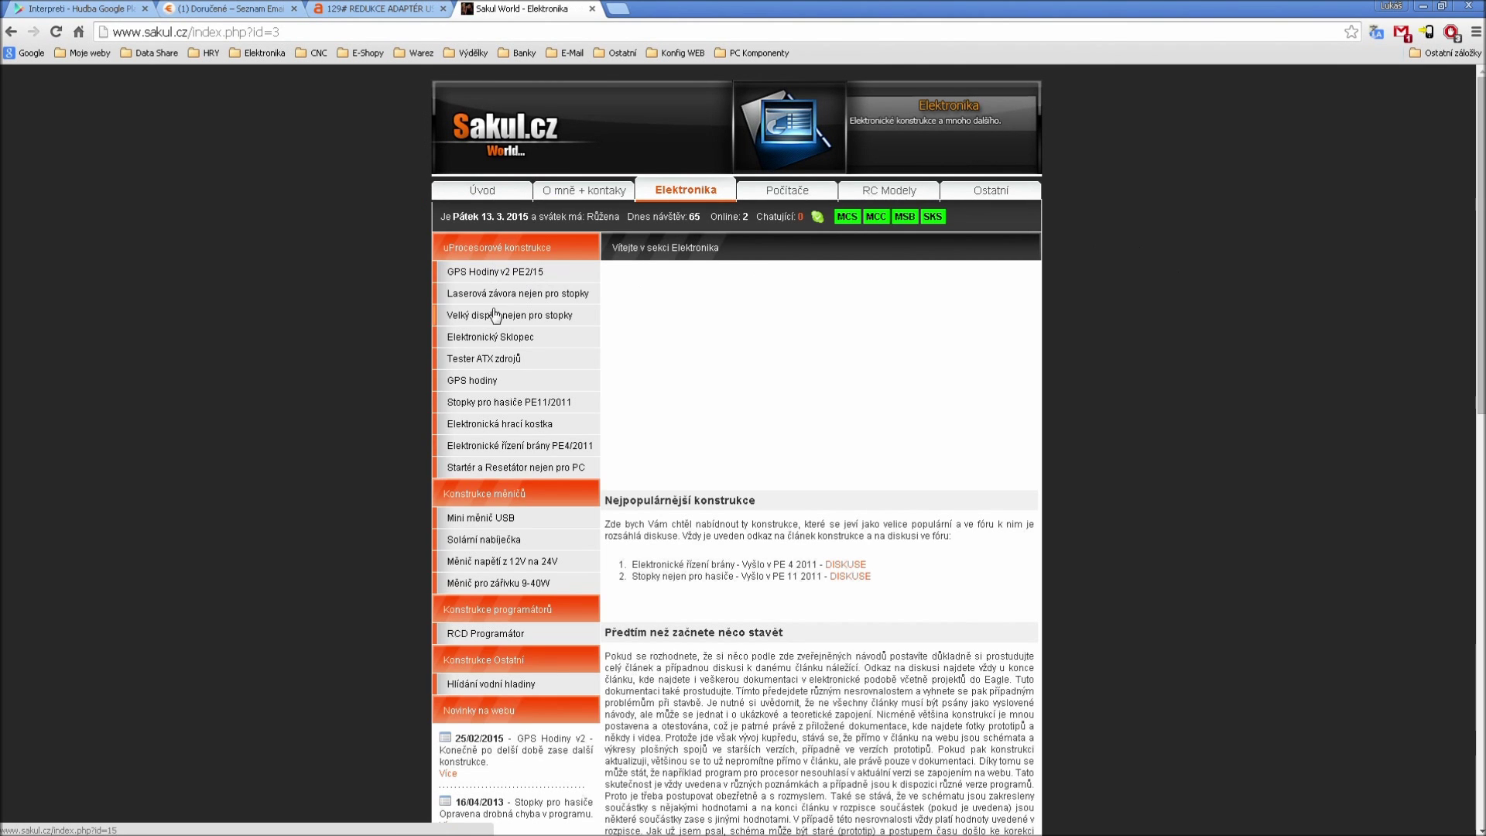
click(478, 404)
scroll(1194, 480, down, 20)
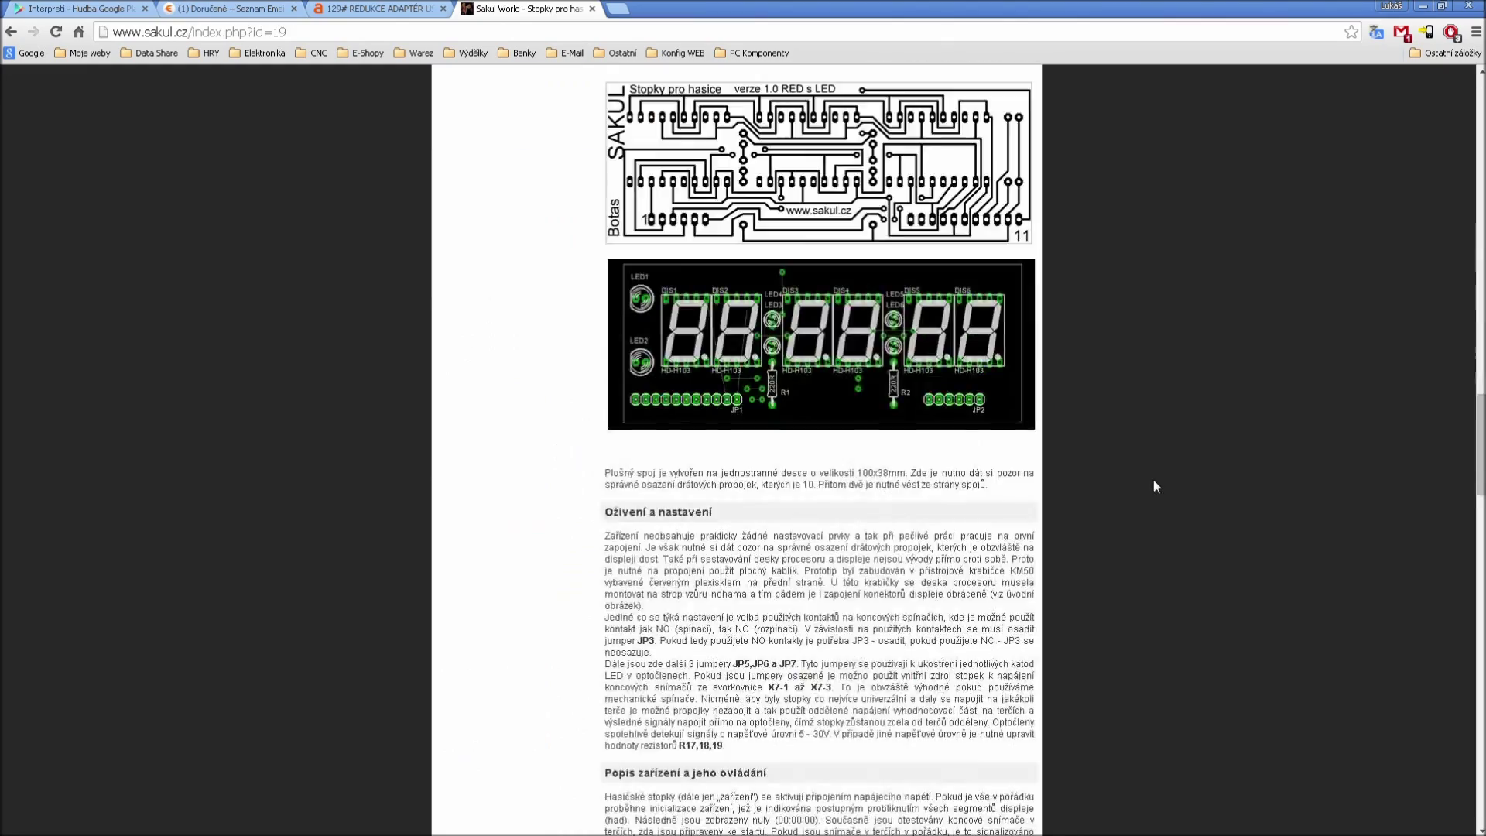
scroll(1165, 477, down, 1)
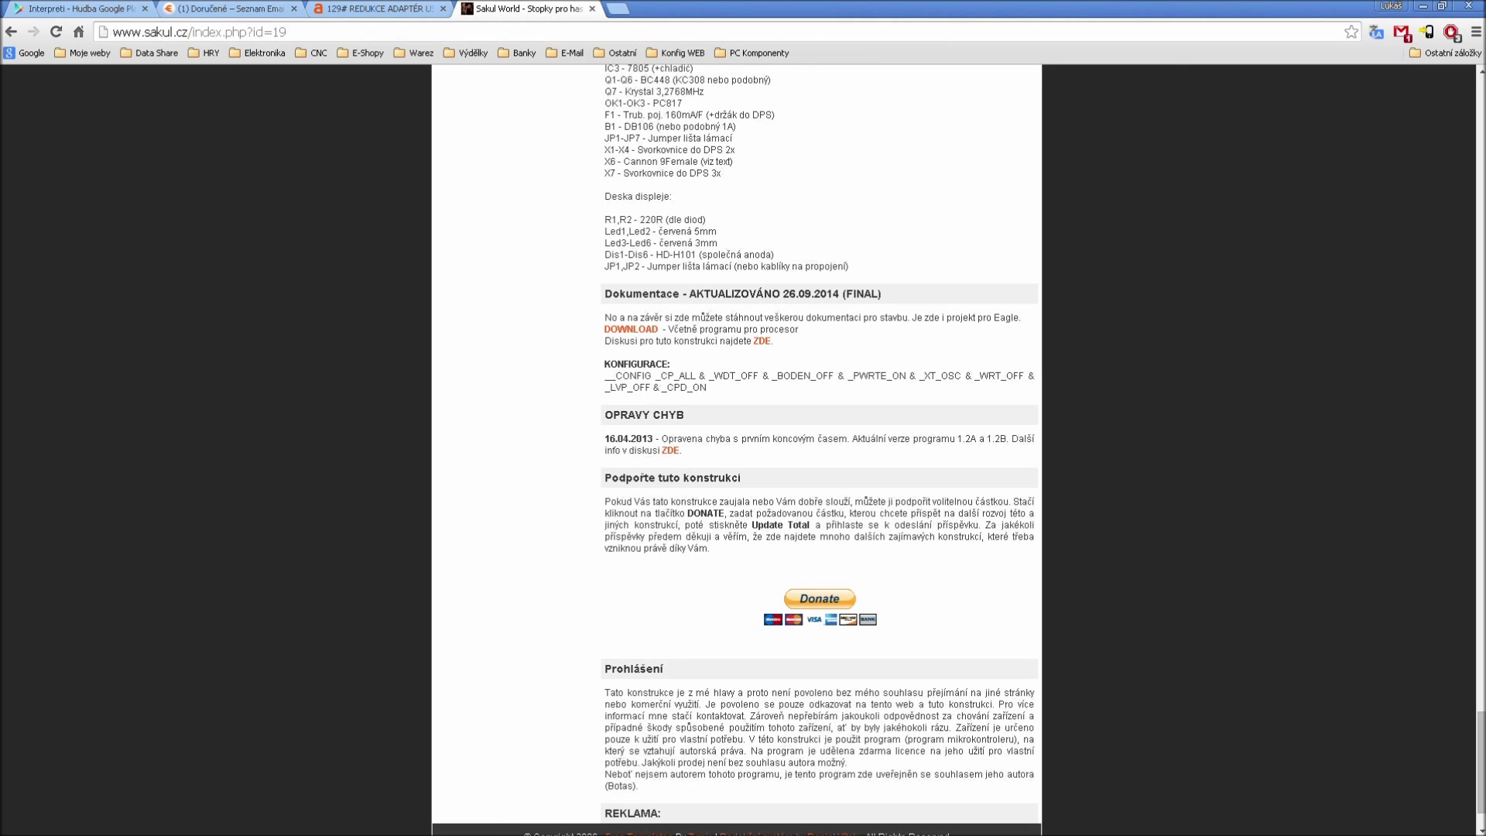
Bring up the Stopky - Dokumentace folder beside the driver disc (E:) and open the disc's CH340 folder.
click(1461, 198)
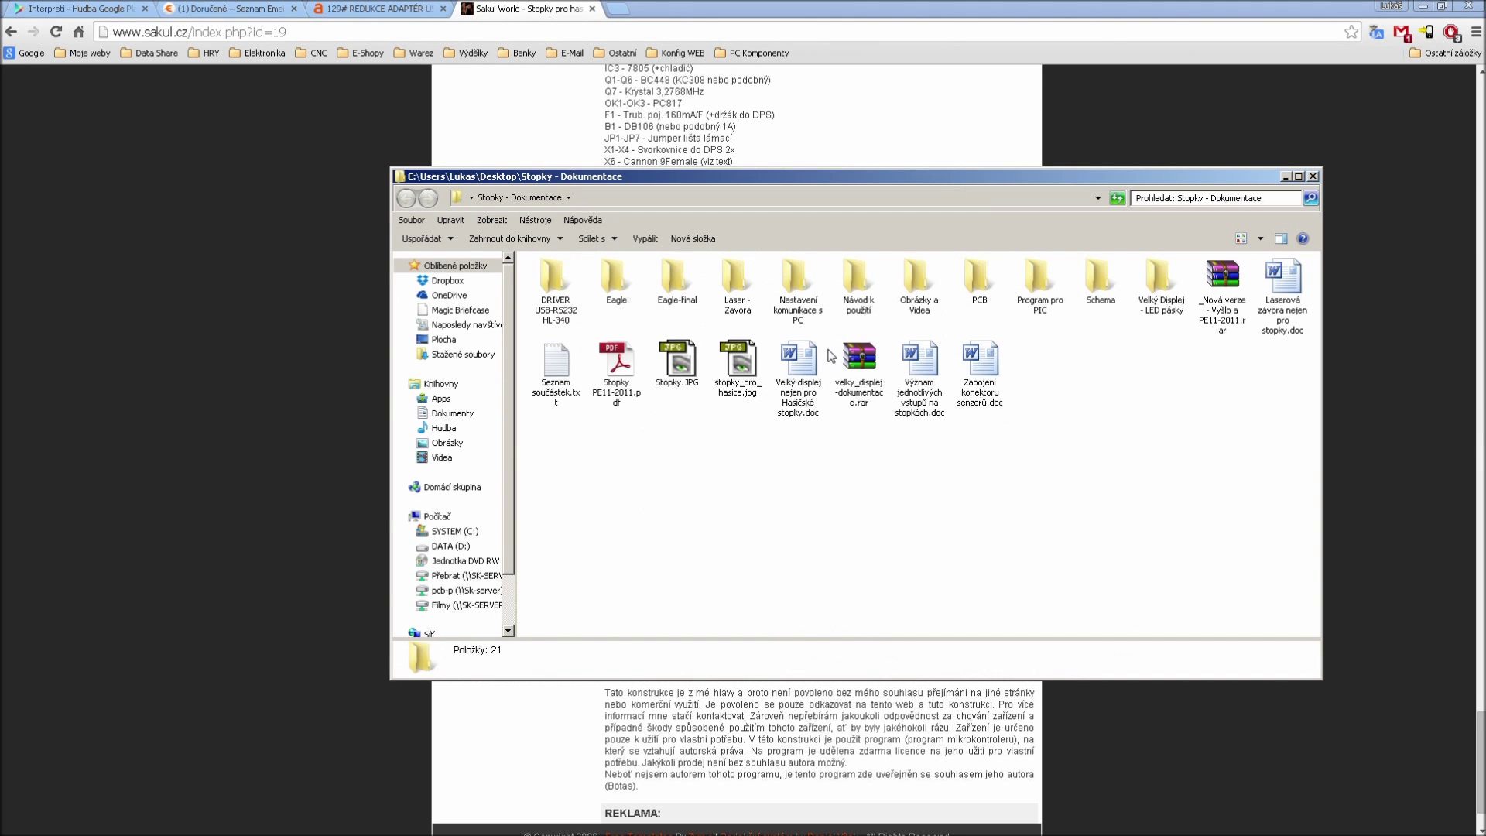
click(556, 302)
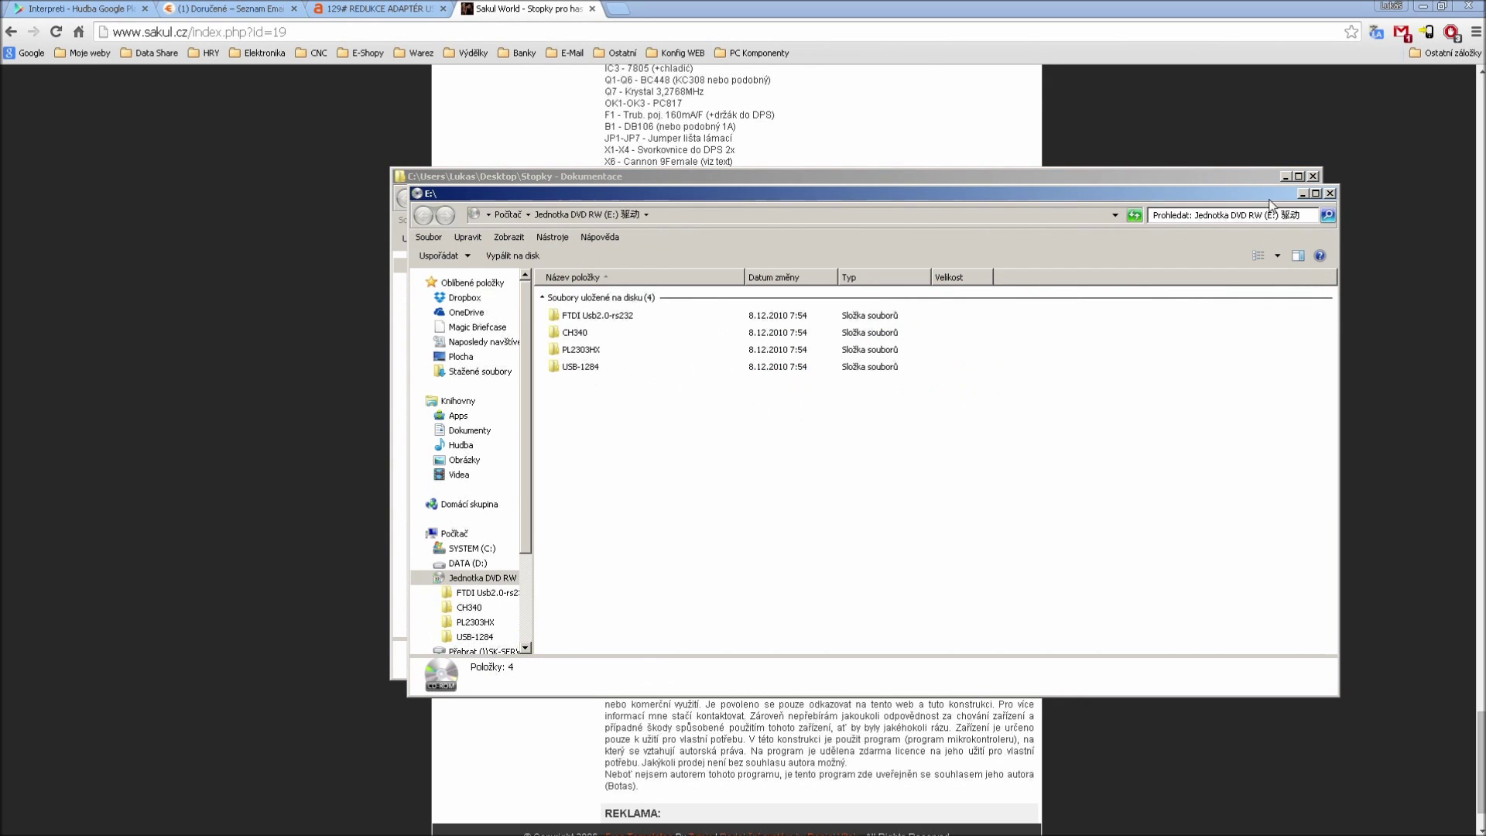
drag(940, 199, 750, 283)
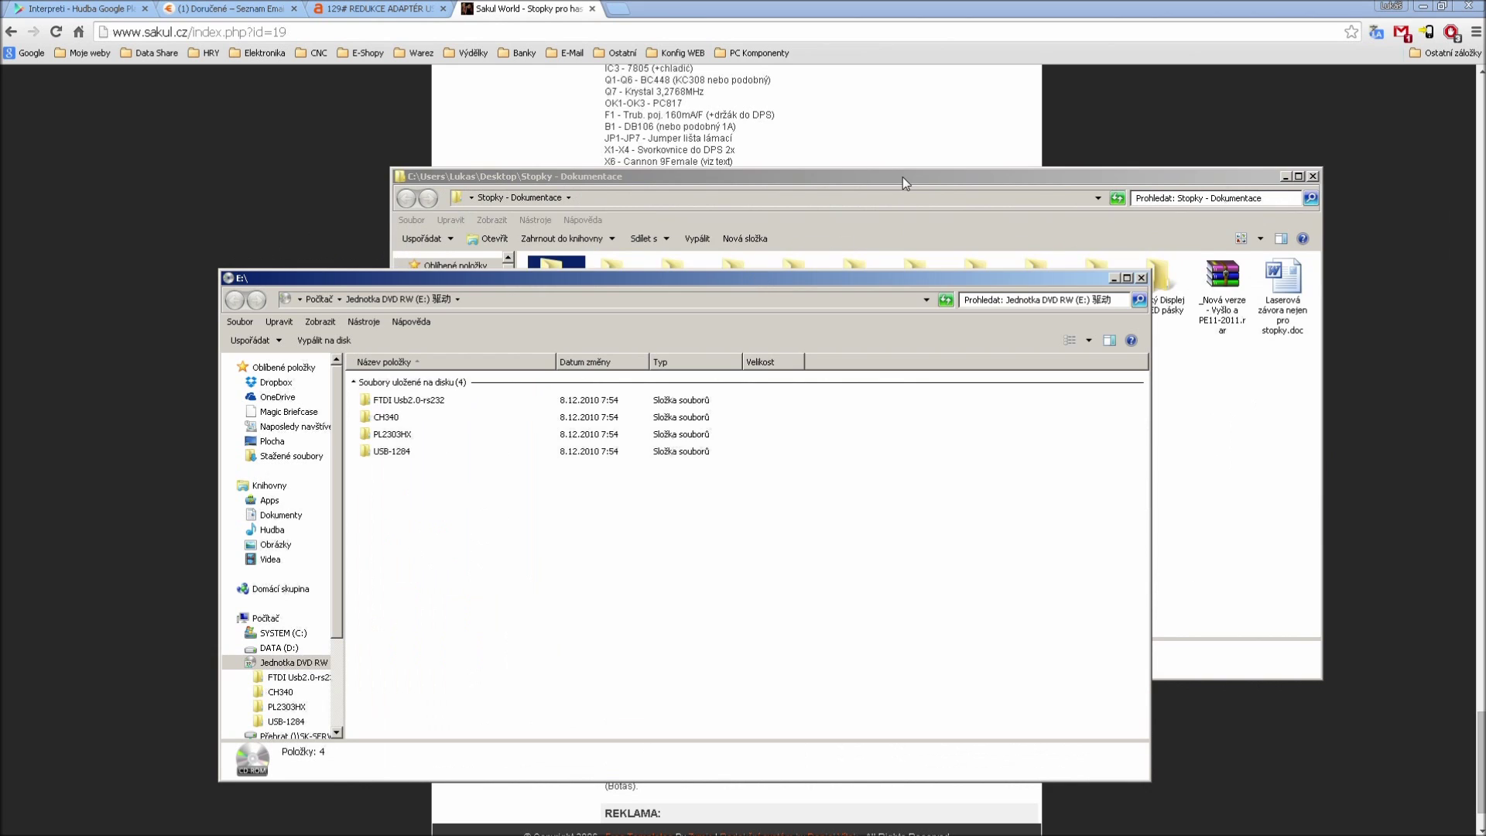
drag(900, 178, 1002, 103)
click(445, 277)
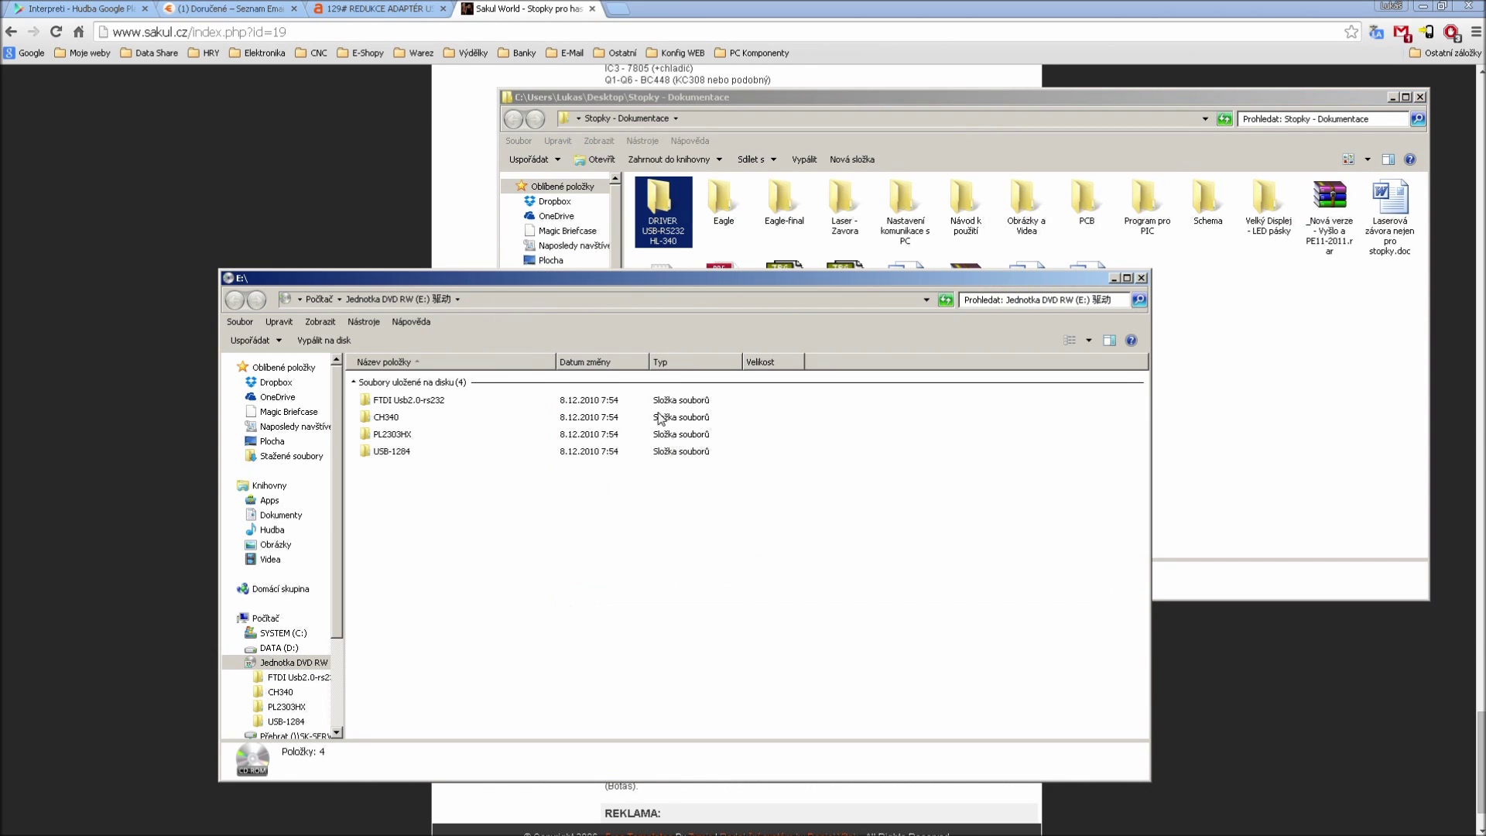
click(379, 418)
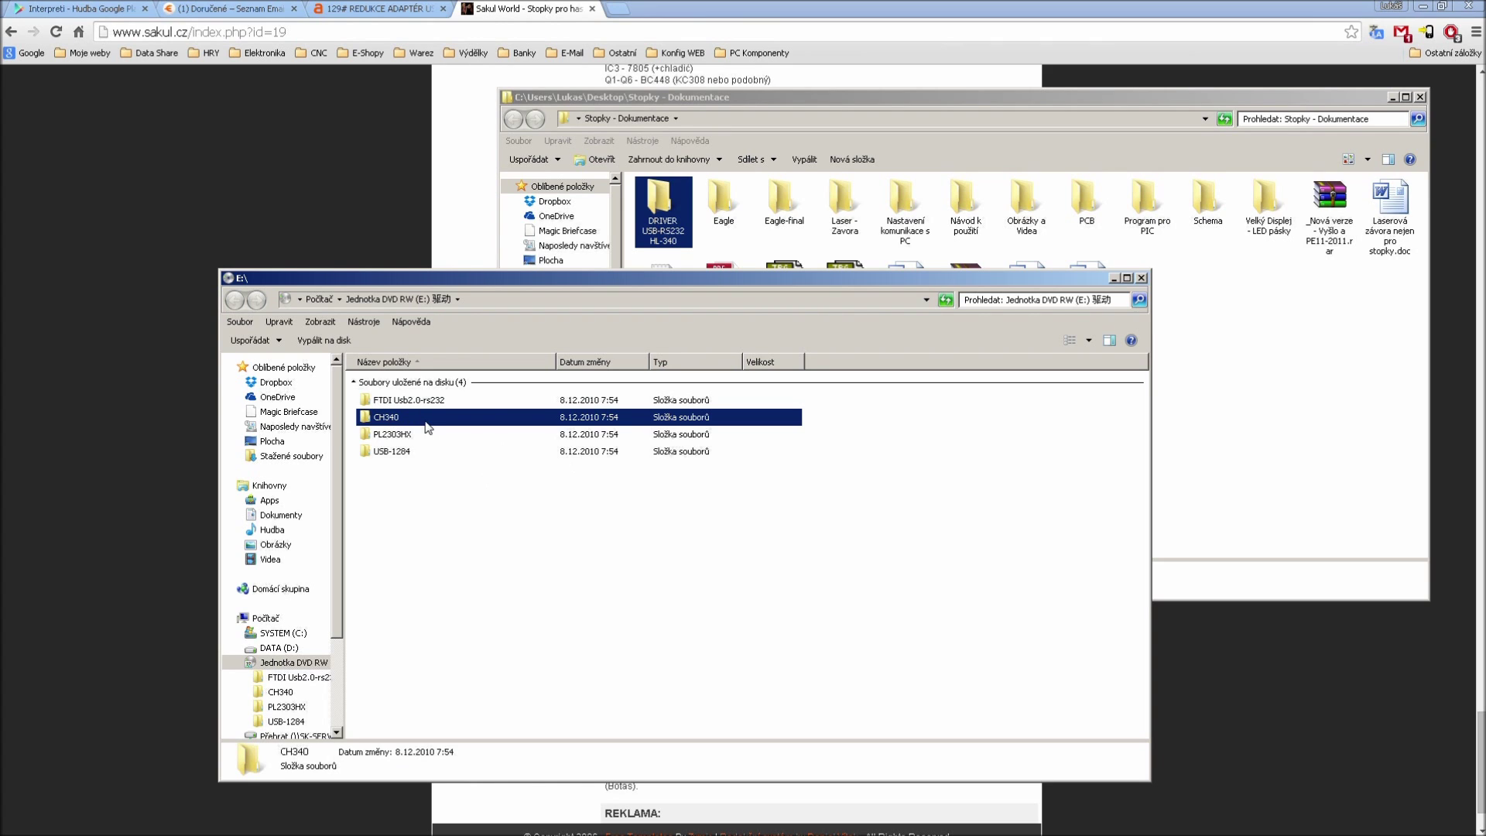
double_click(386, 419)
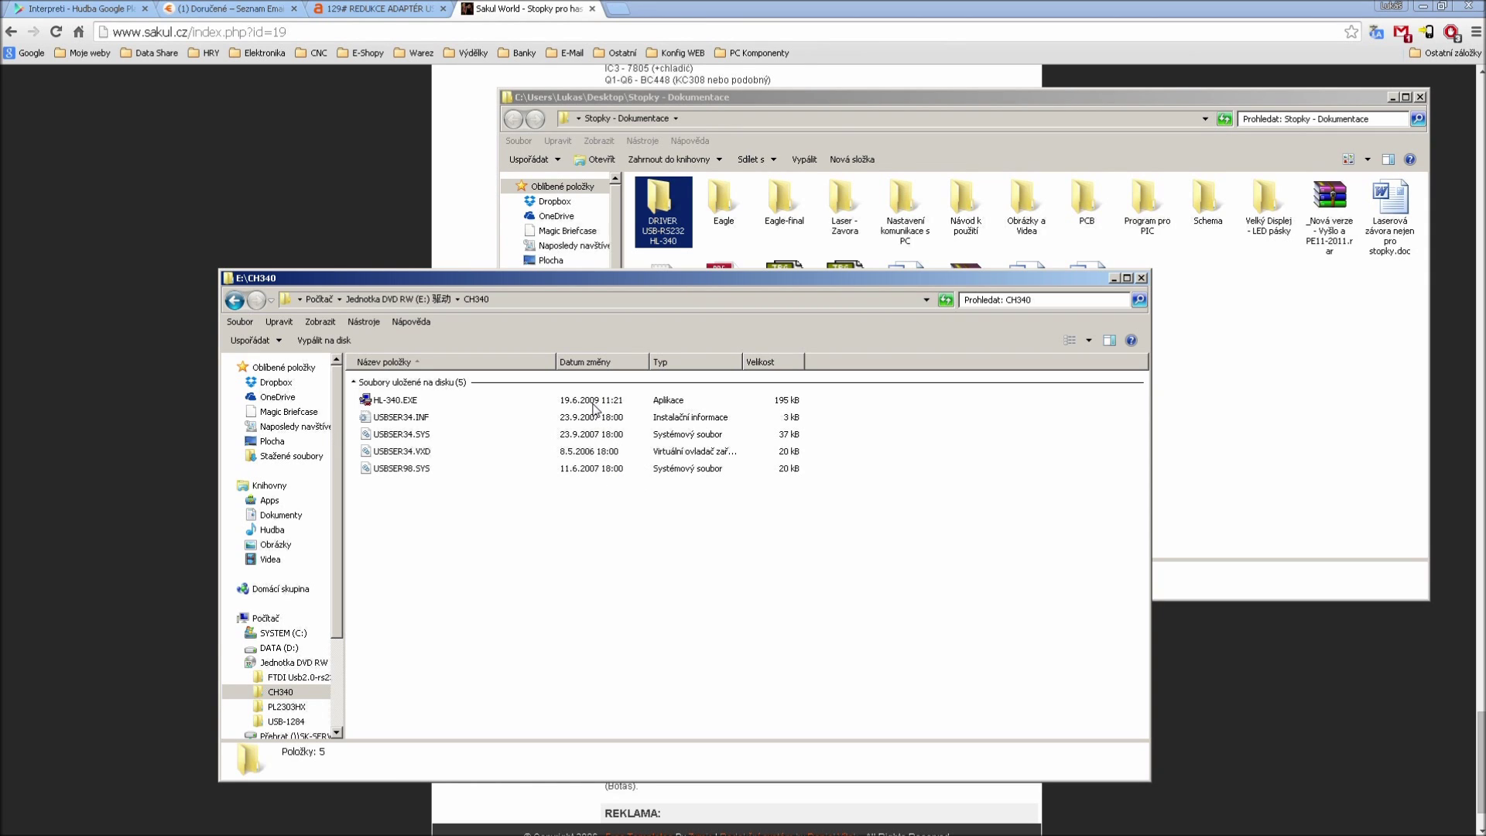
Open the DRIVER USB-RS232 HL-340 folder in Stopky - Dokumentace and close the driver disc window.
double_click(667, 209)
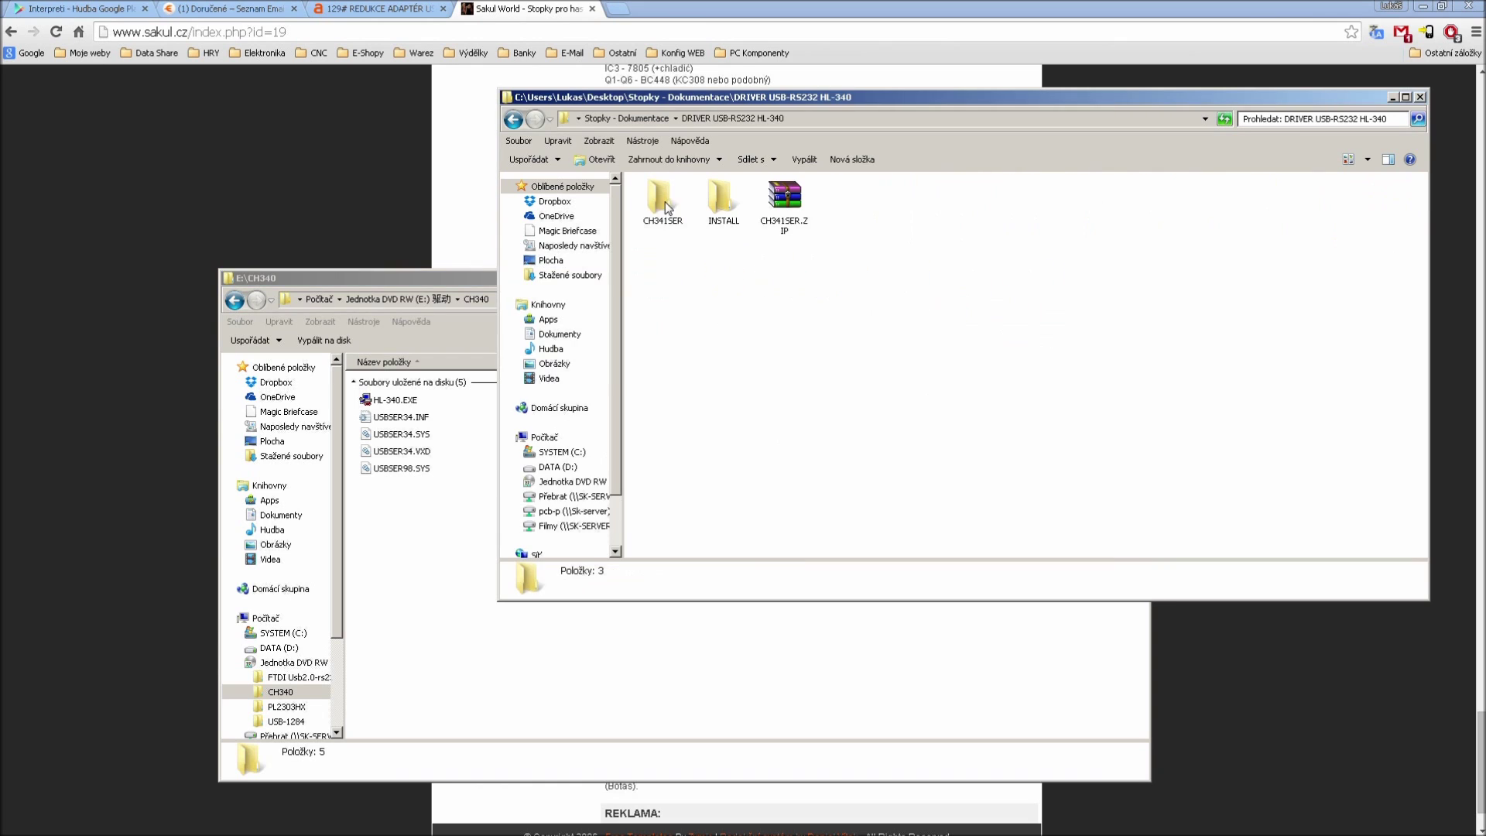
drag(811, 98, 782, 105)
click(396, 287)
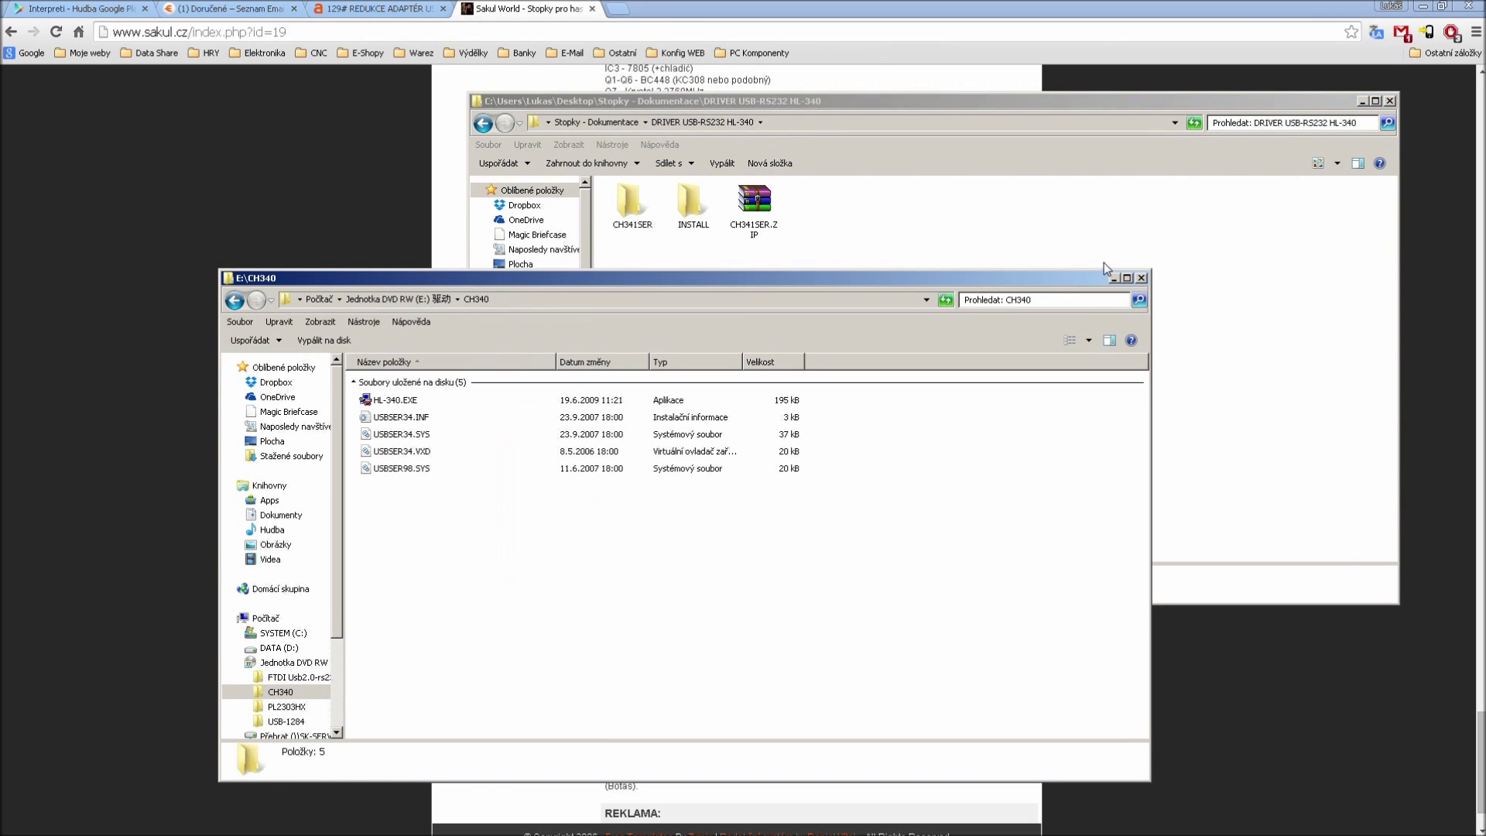
click(1140, 279)
drag(1141, 99, 1171, 204)
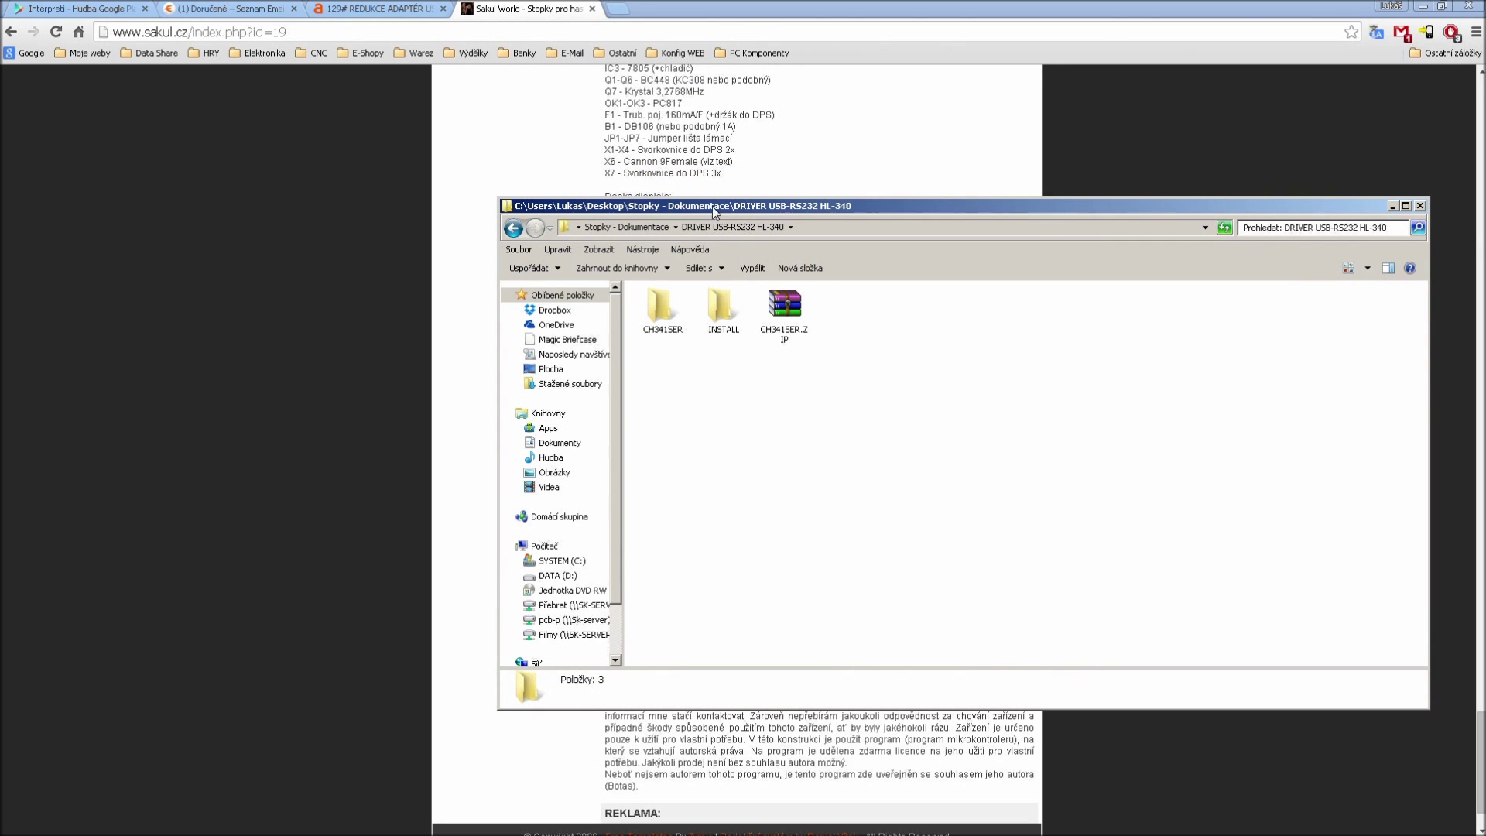
Look into the INSTALL folder, return, and show the contents of the CH341SER folder in Details (Podrobnosti) view.
double_click(719, 312)
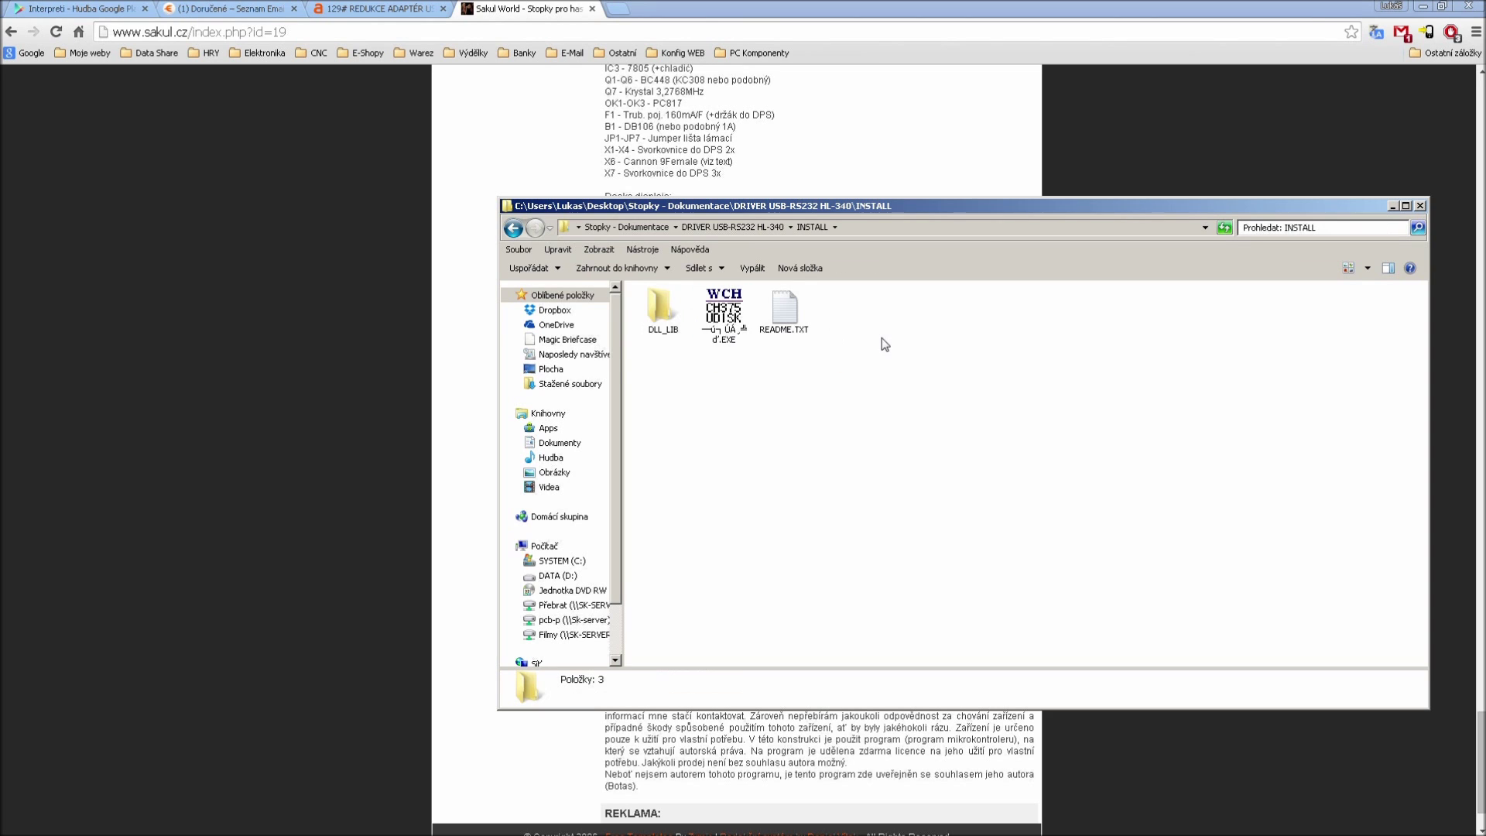
click(513, 228)
double_click(662, 314)
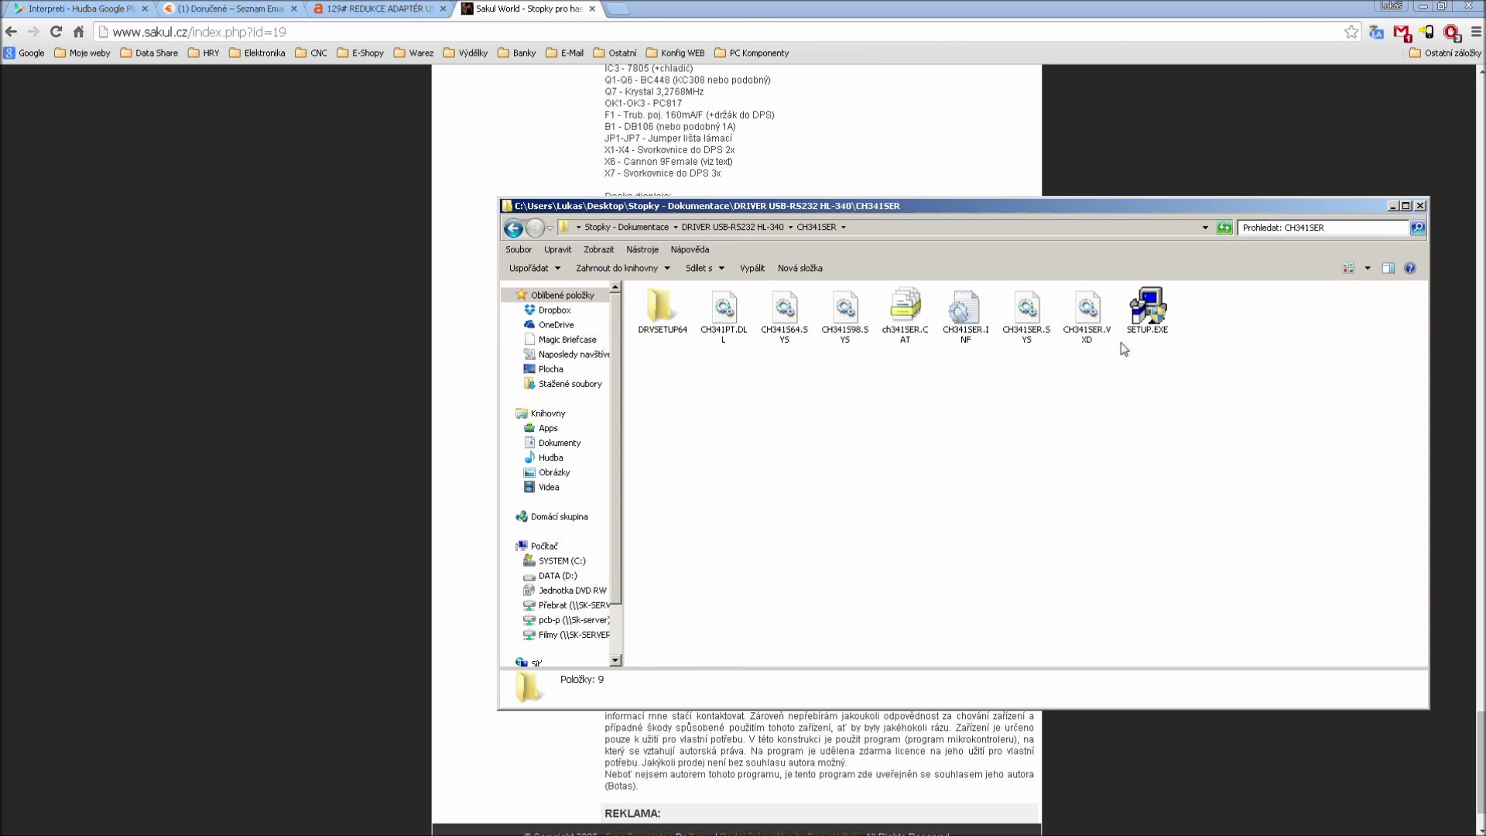
click(1365, 269)
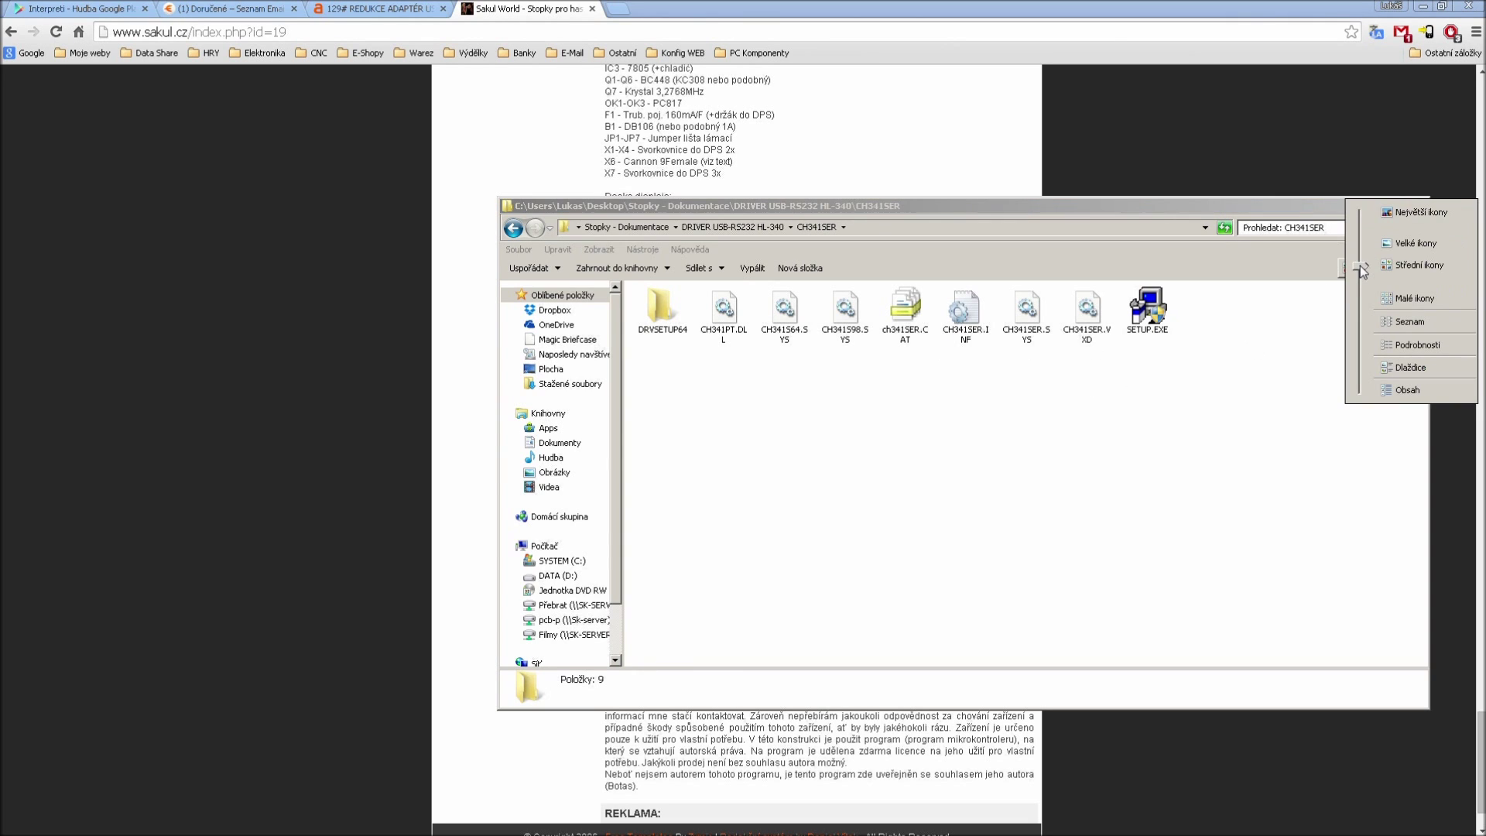
click(1440, 344)
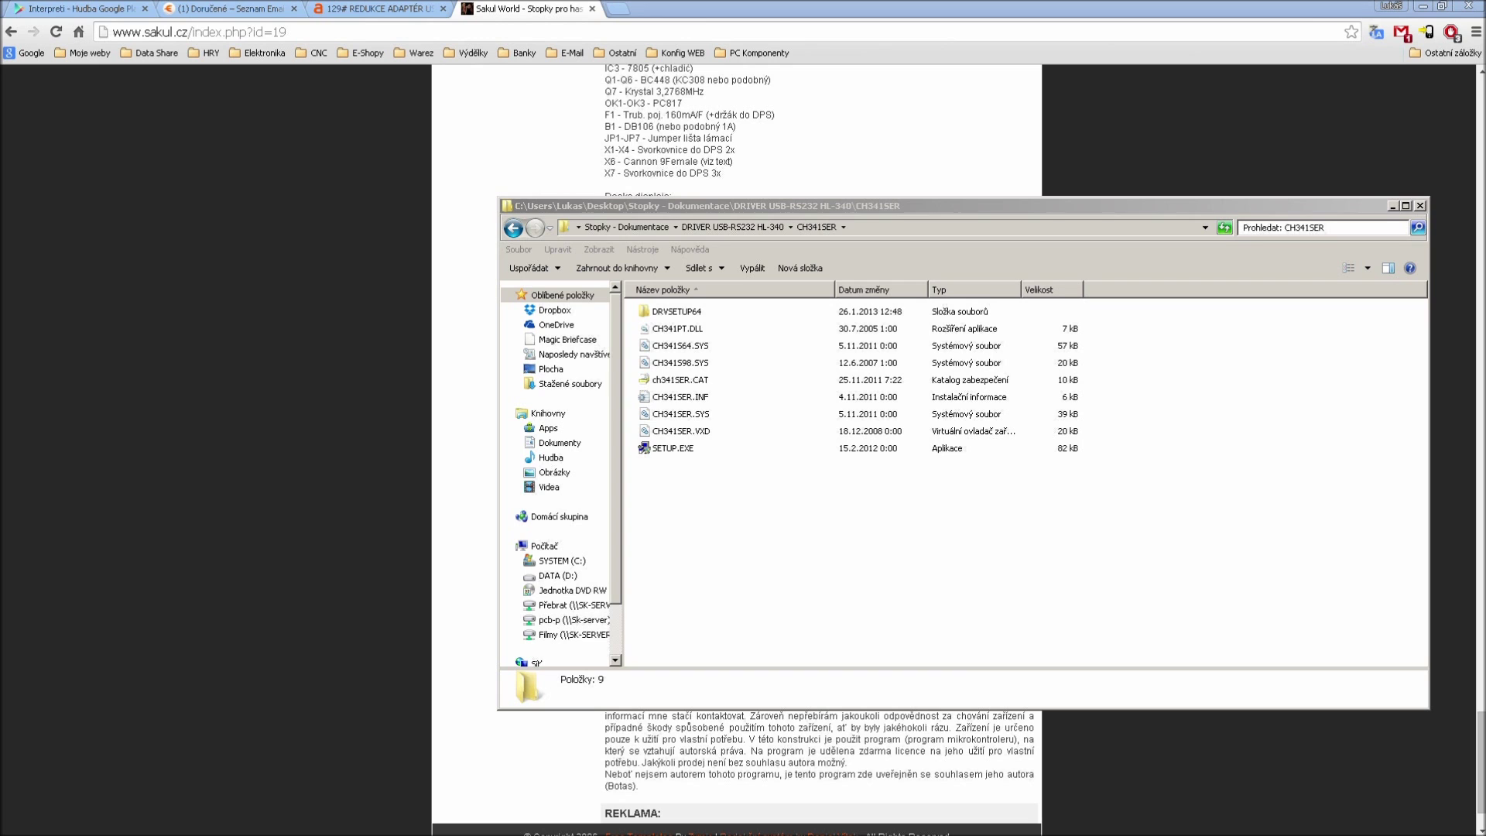
Open Device Manager from the System window and select the unknown USB2.0-Ser! device under Další zařízení.
drag(1482, 163, 996, 53)
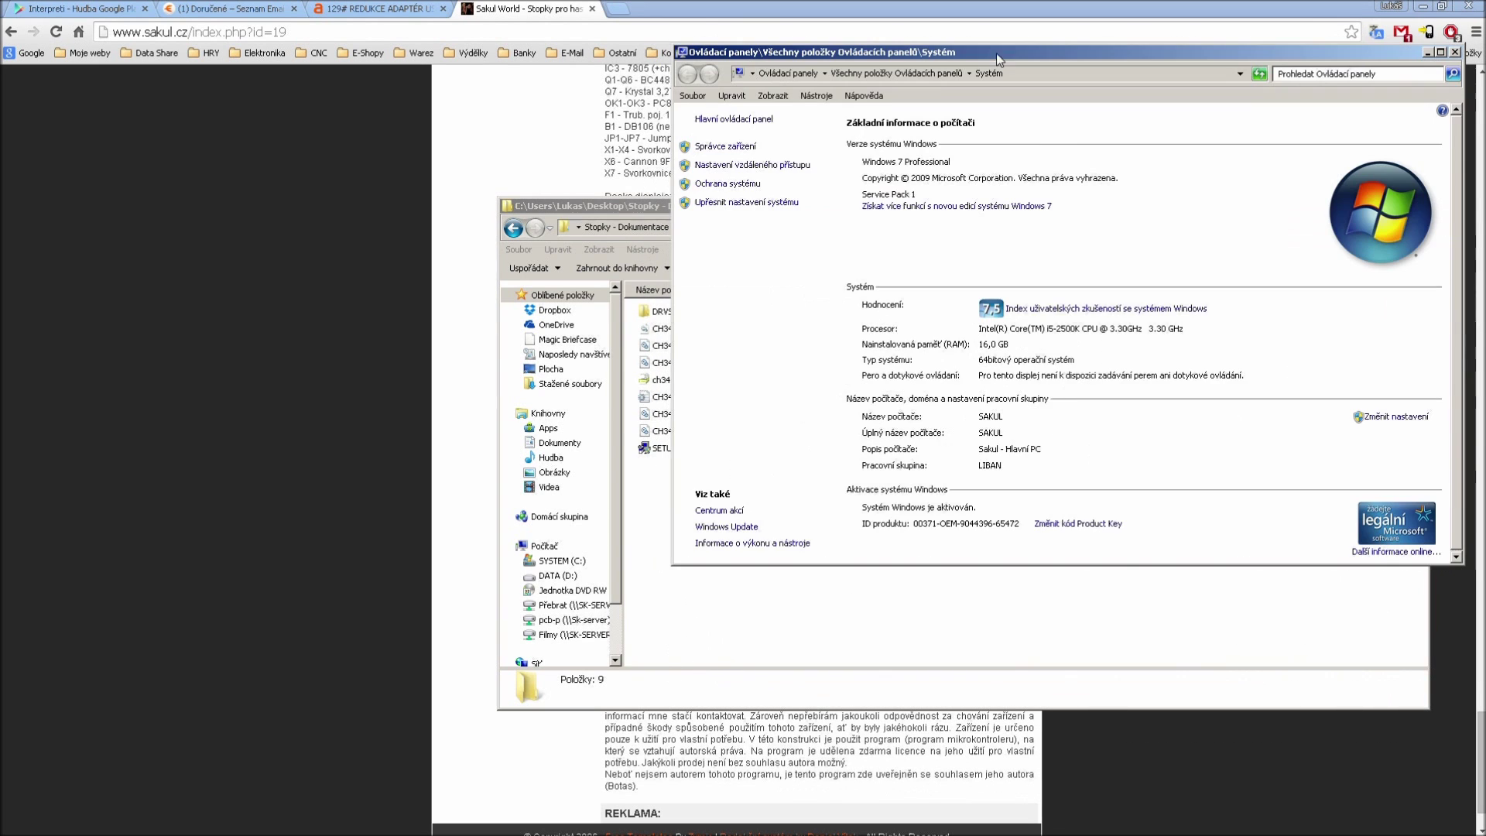
click(720, 162)
drag(1259, 69, 1201, 59)
click(892, 140)
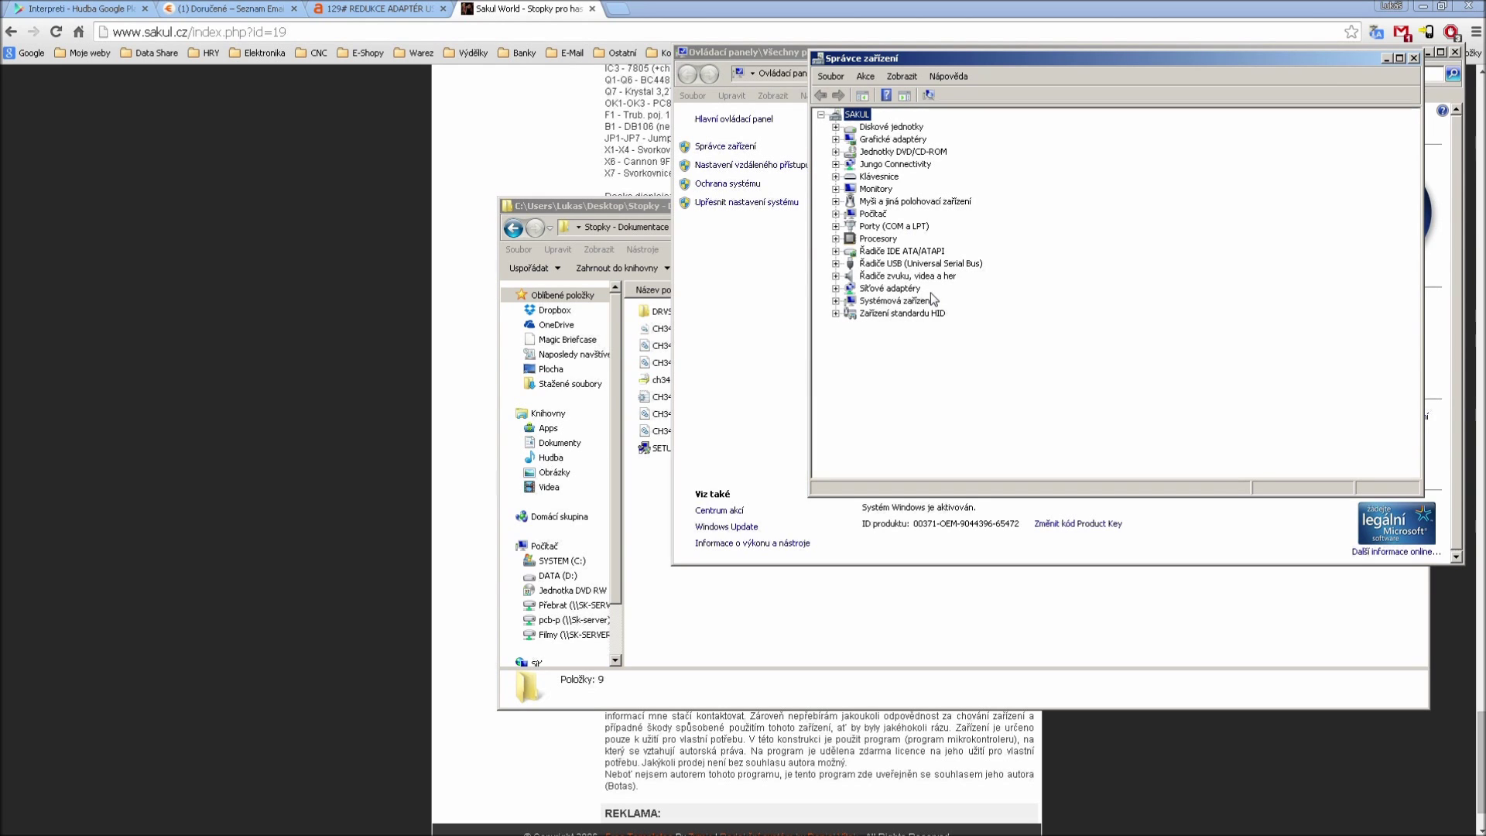
click(885, 139)
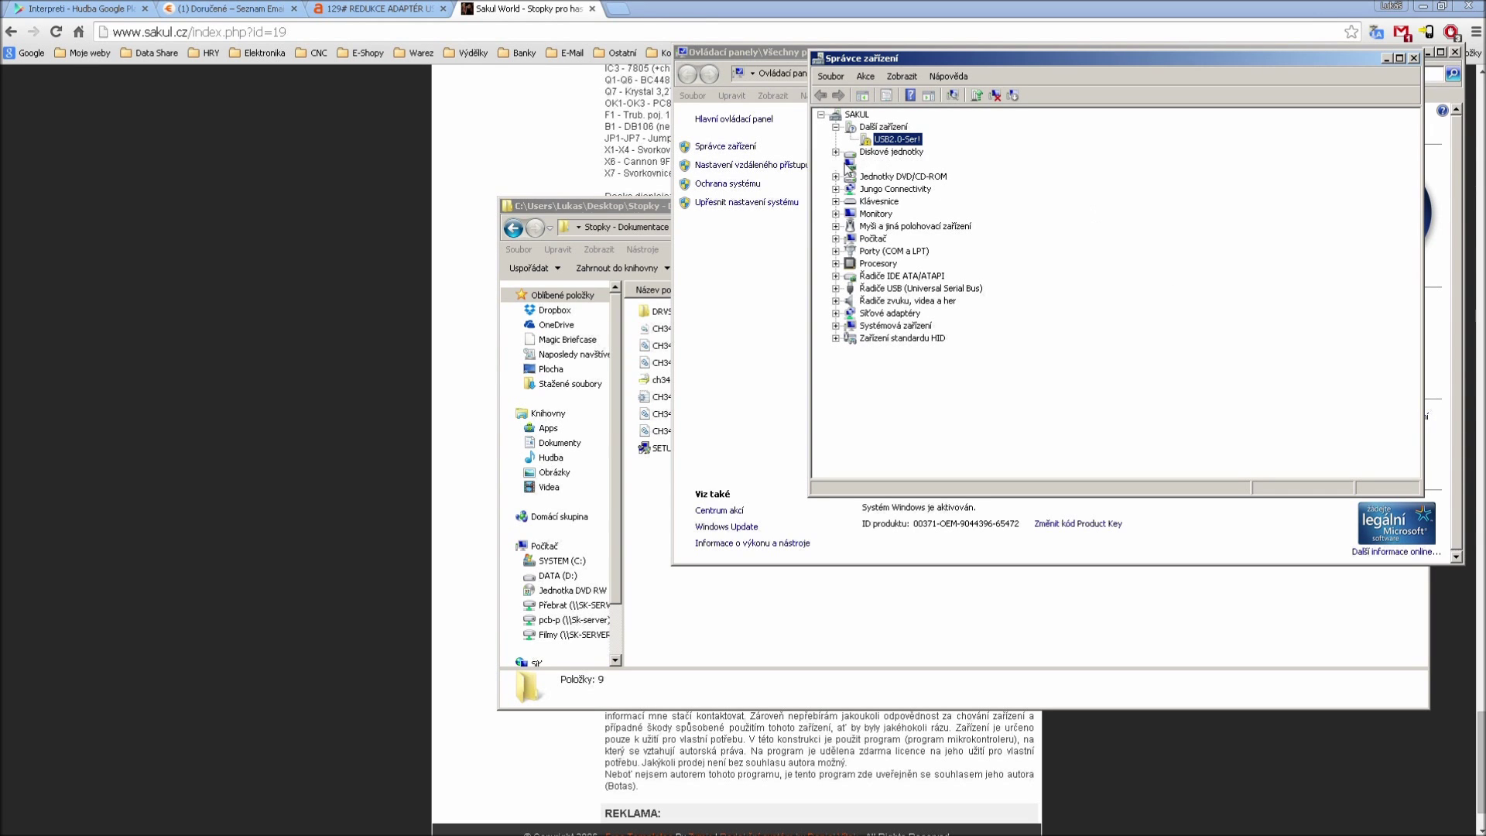
Run SETUP.EXE from the CH341SER folder, install the CH341SER.INF driver and close the installer.
drag(632, 213, 584, 252)
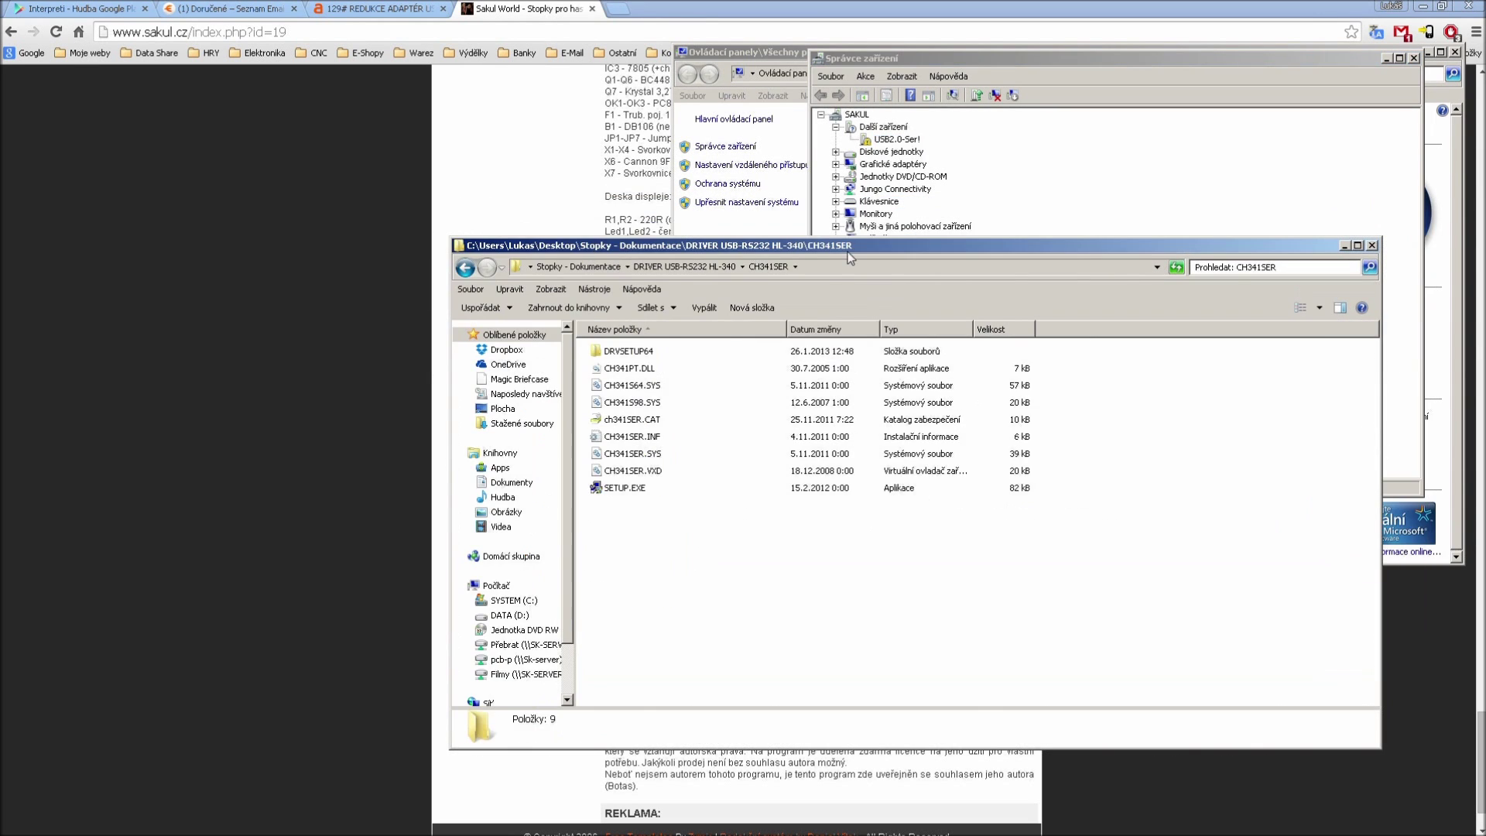
double_click(625, 488)
click(974, 538)
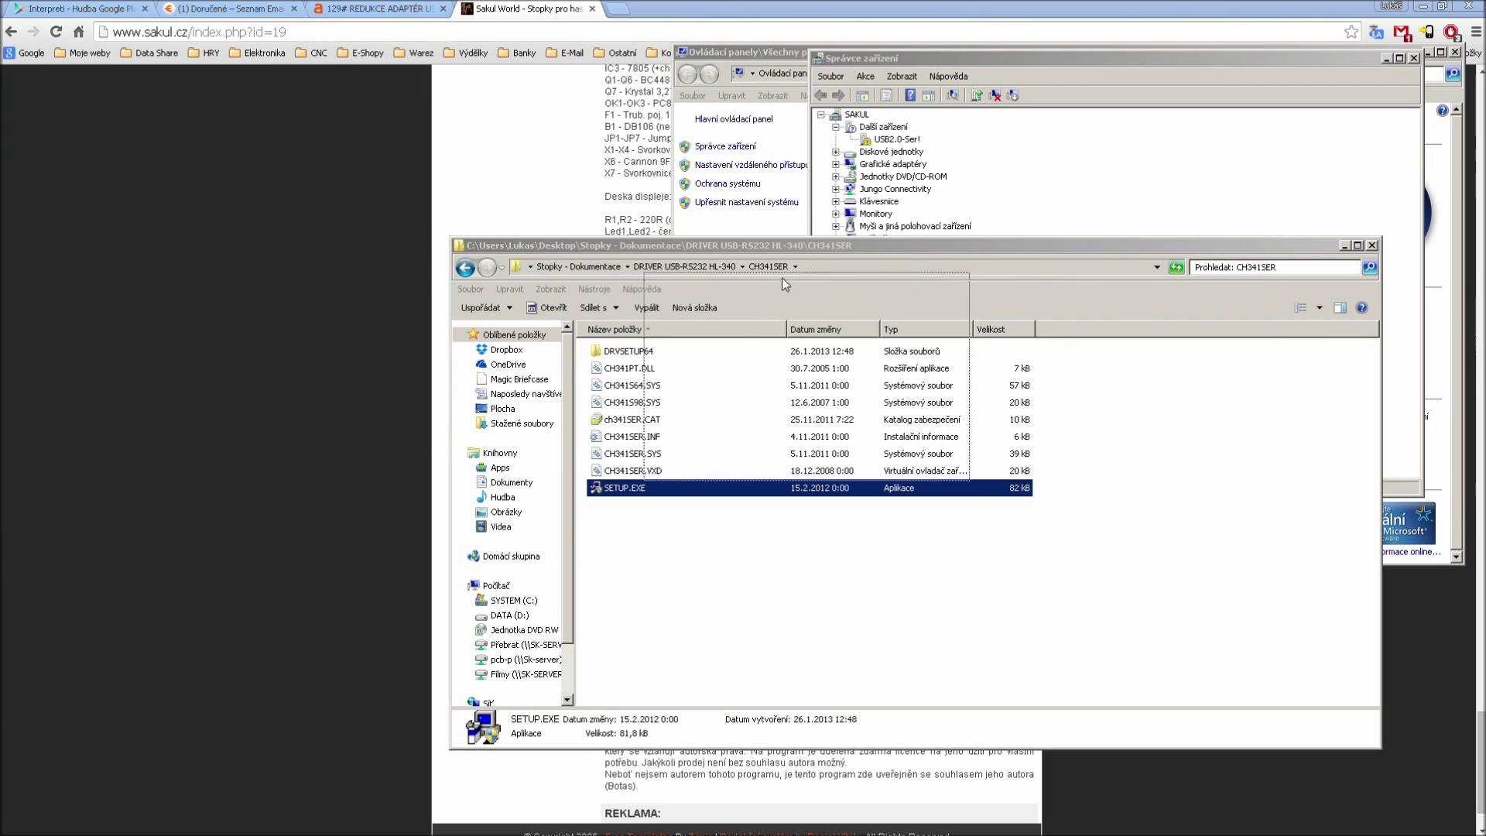
click(720, 288)
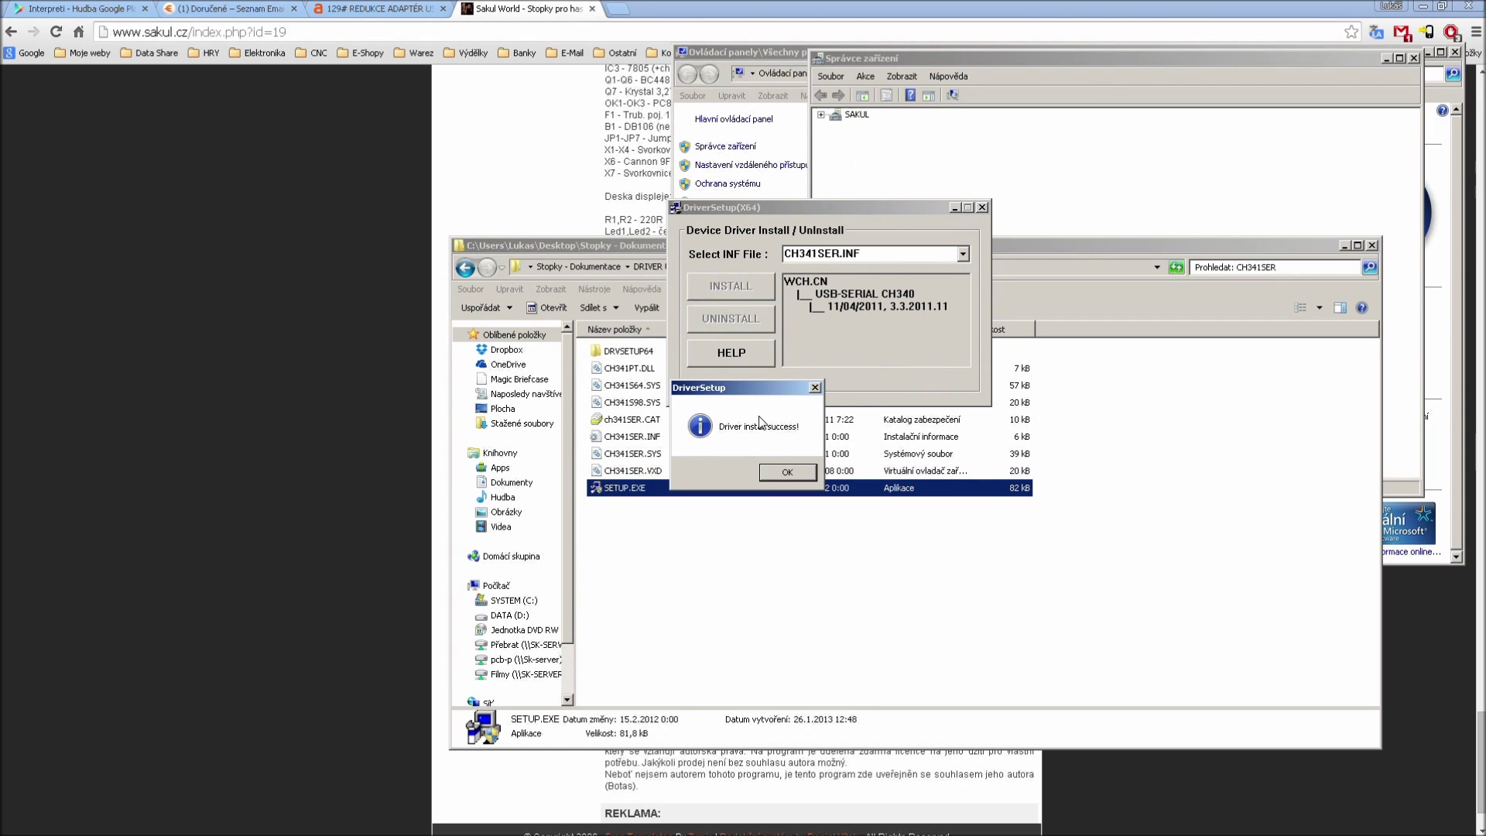
click(800, 473)
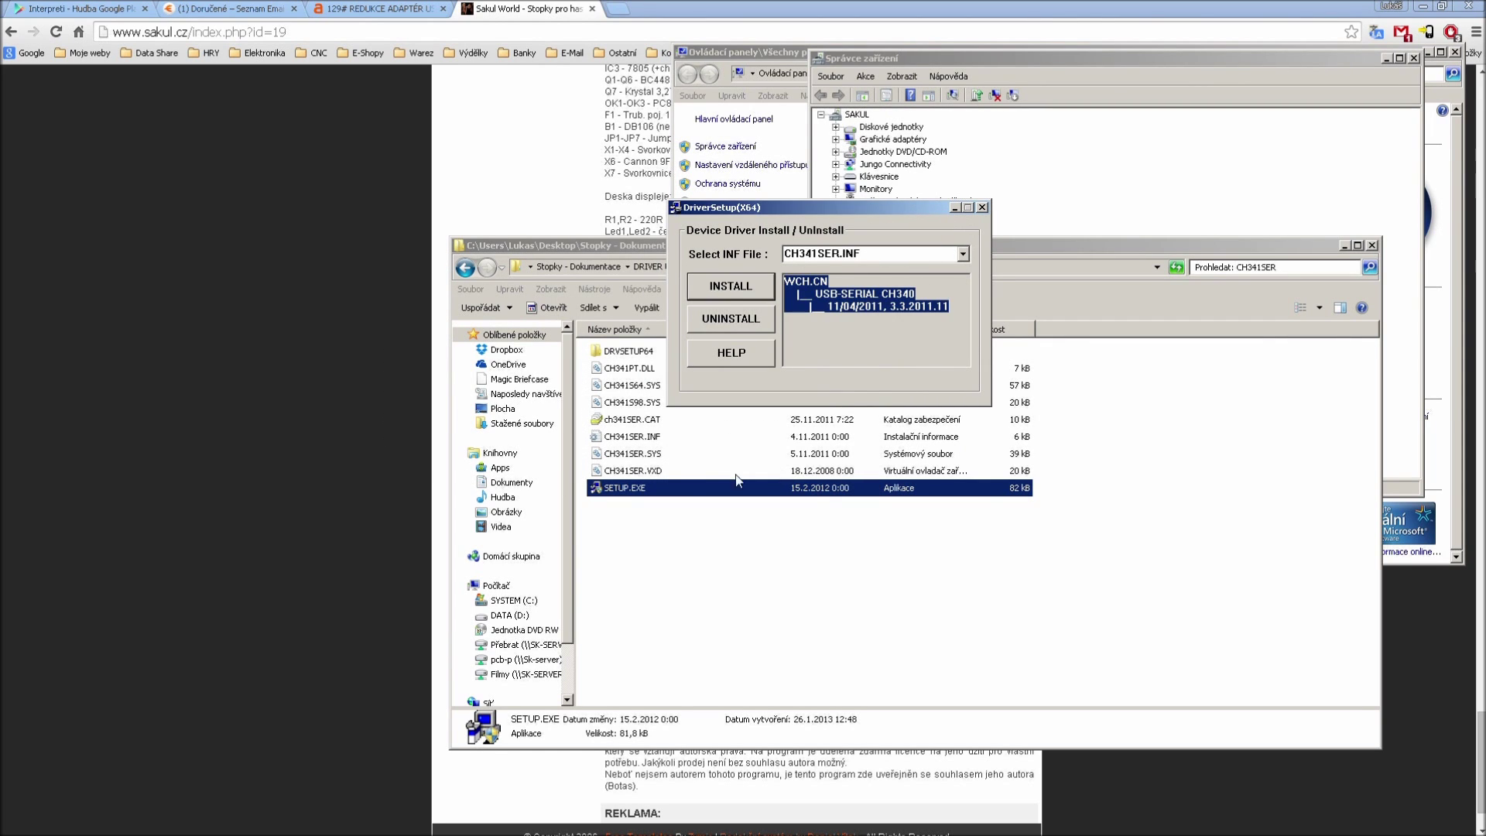
click(983, 208)
Check the devices under Porty (COM a LPT) in Device Manager and close the CH341SER folder window.
click(1111, 62)
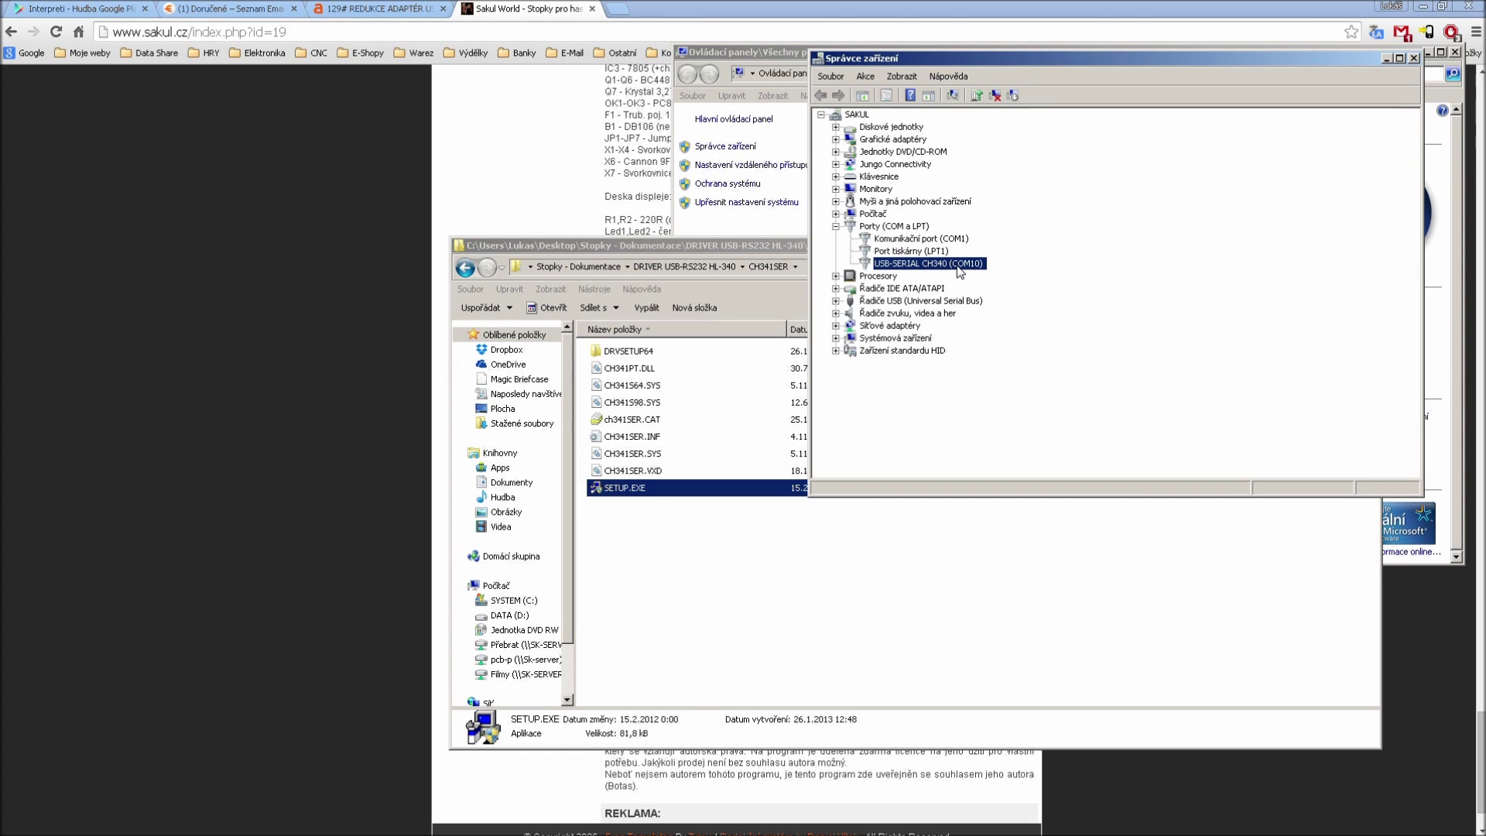
double_click(848, 227)
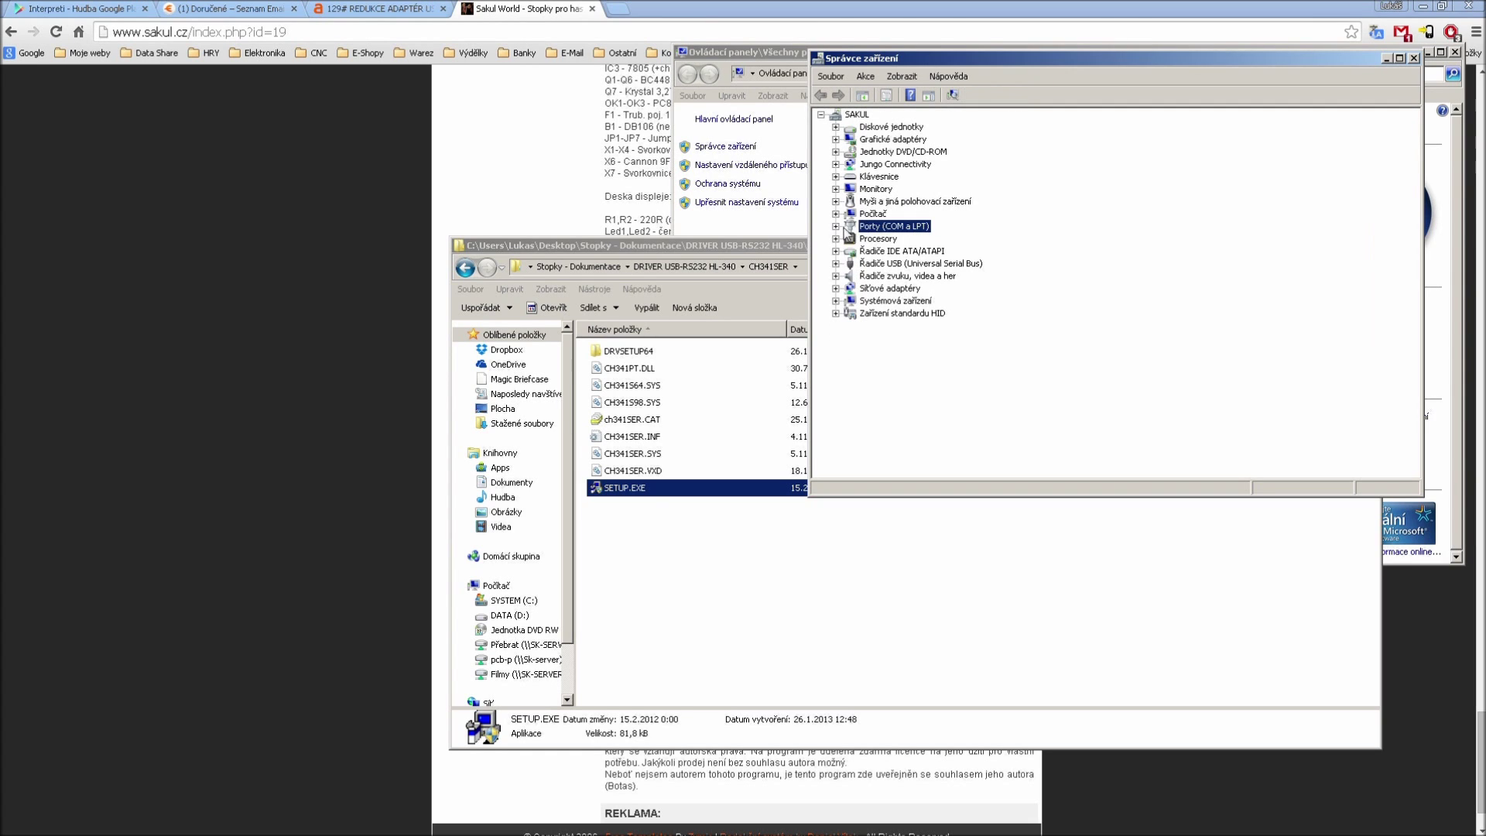
double_click(846, 230)
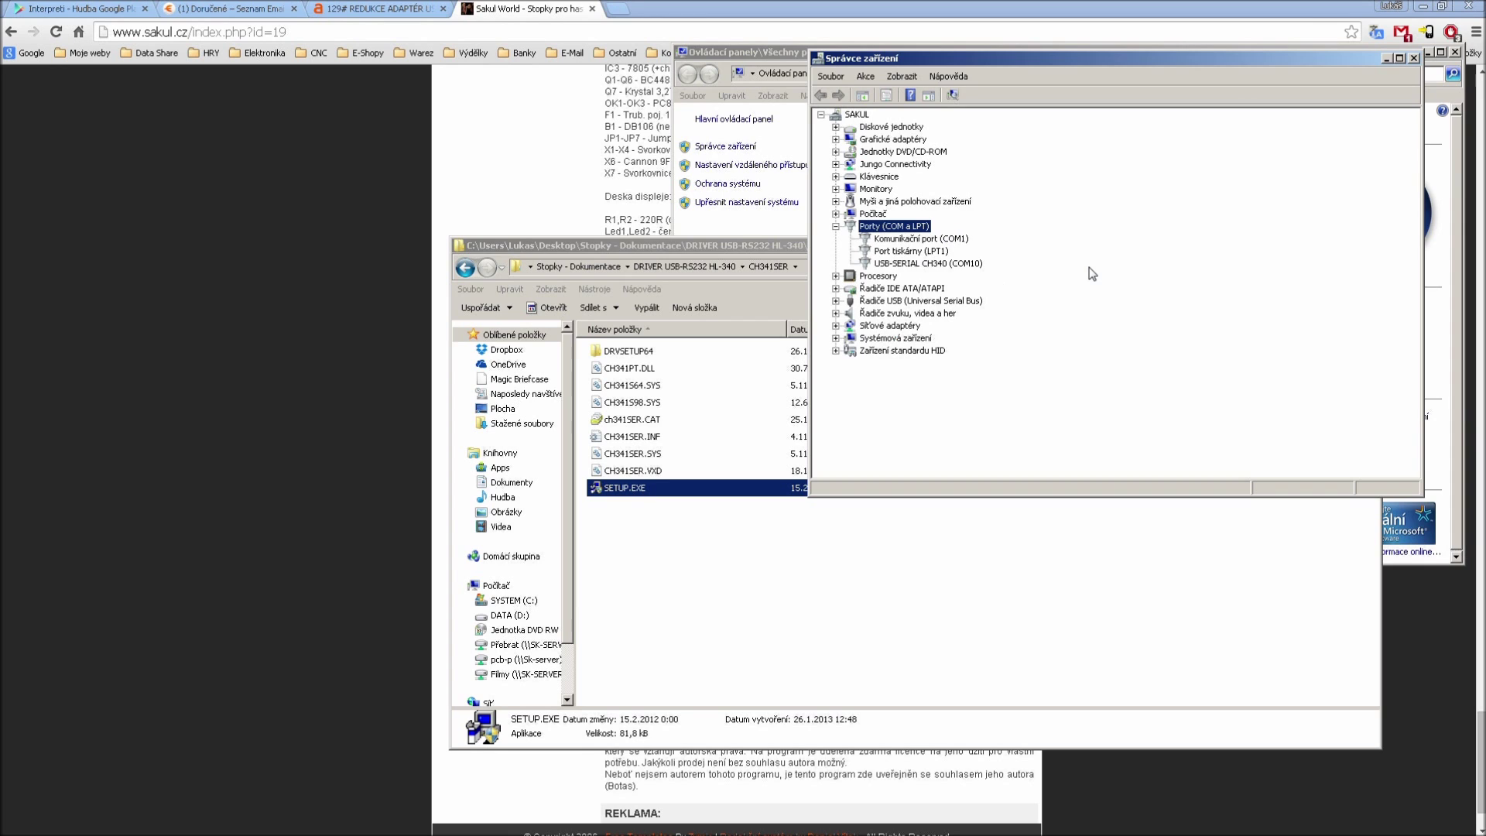
click(729, 245)
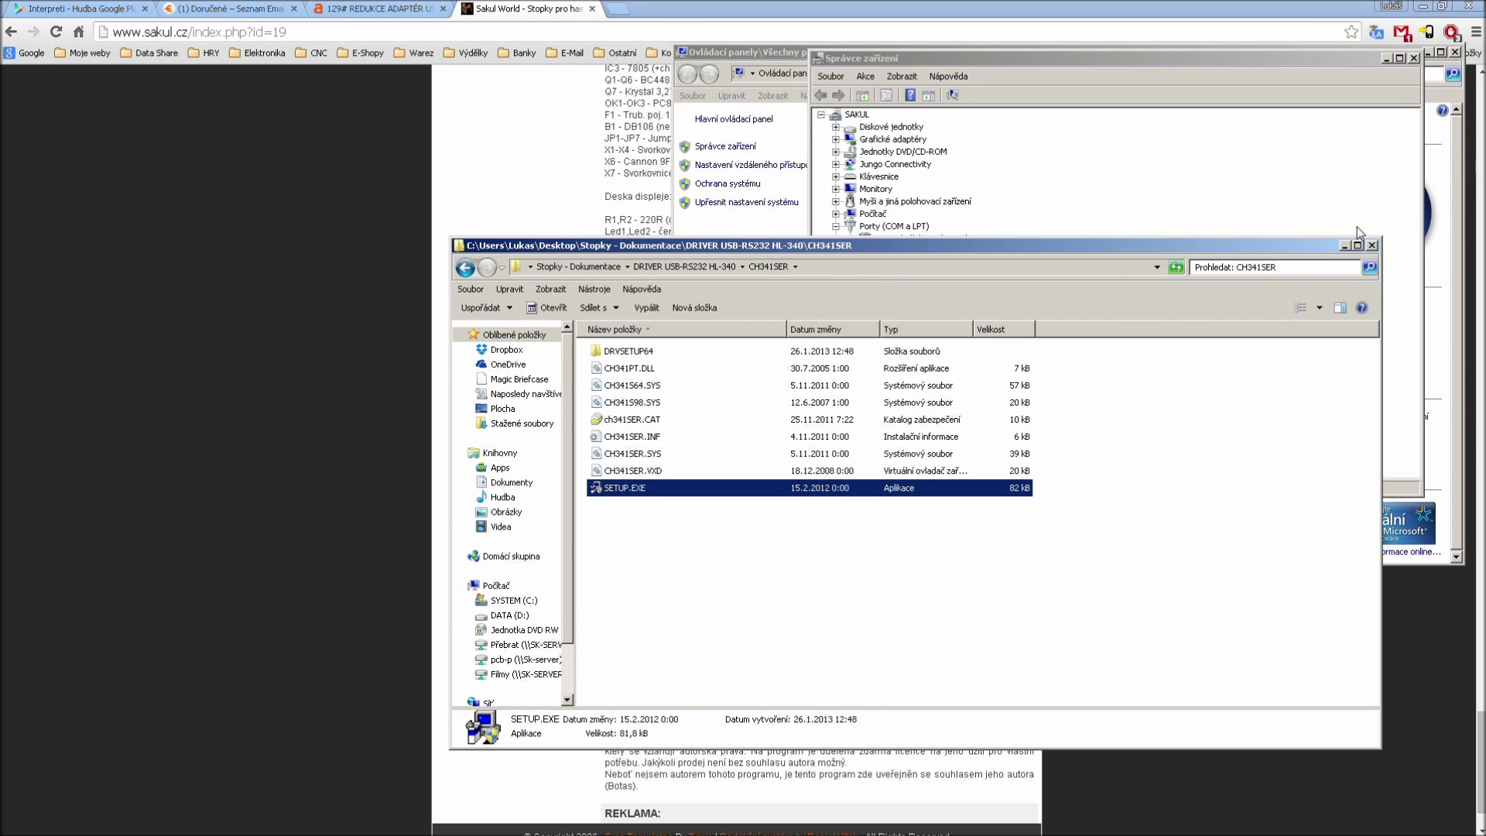
click(1372, 246)
Move Device Manager lower on the desktop and select the USB-SERIAL CH340 (COM10) port.
drag(1074, 61, 1058, 223)
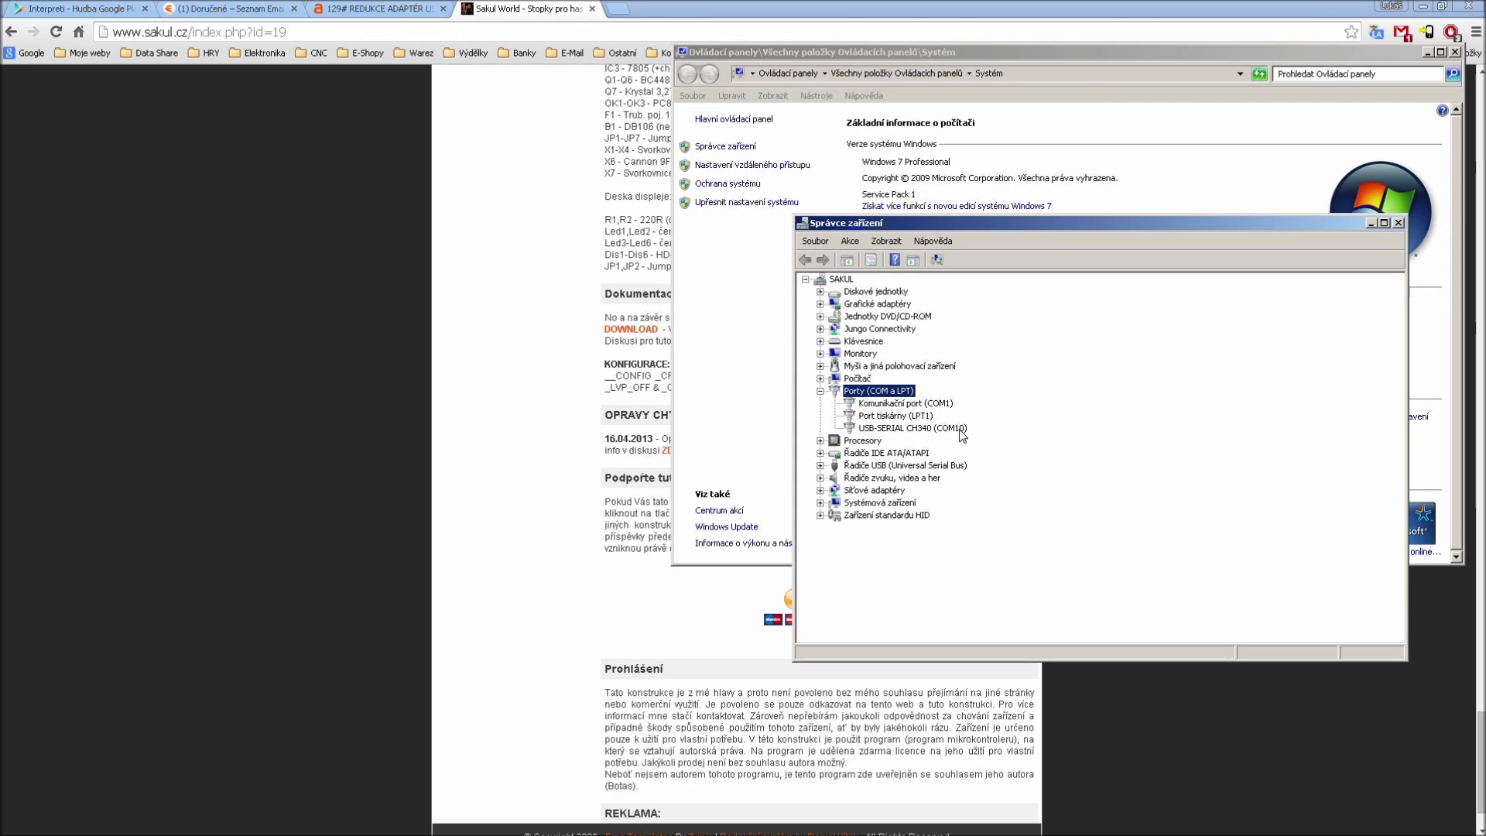
click(915, 429)
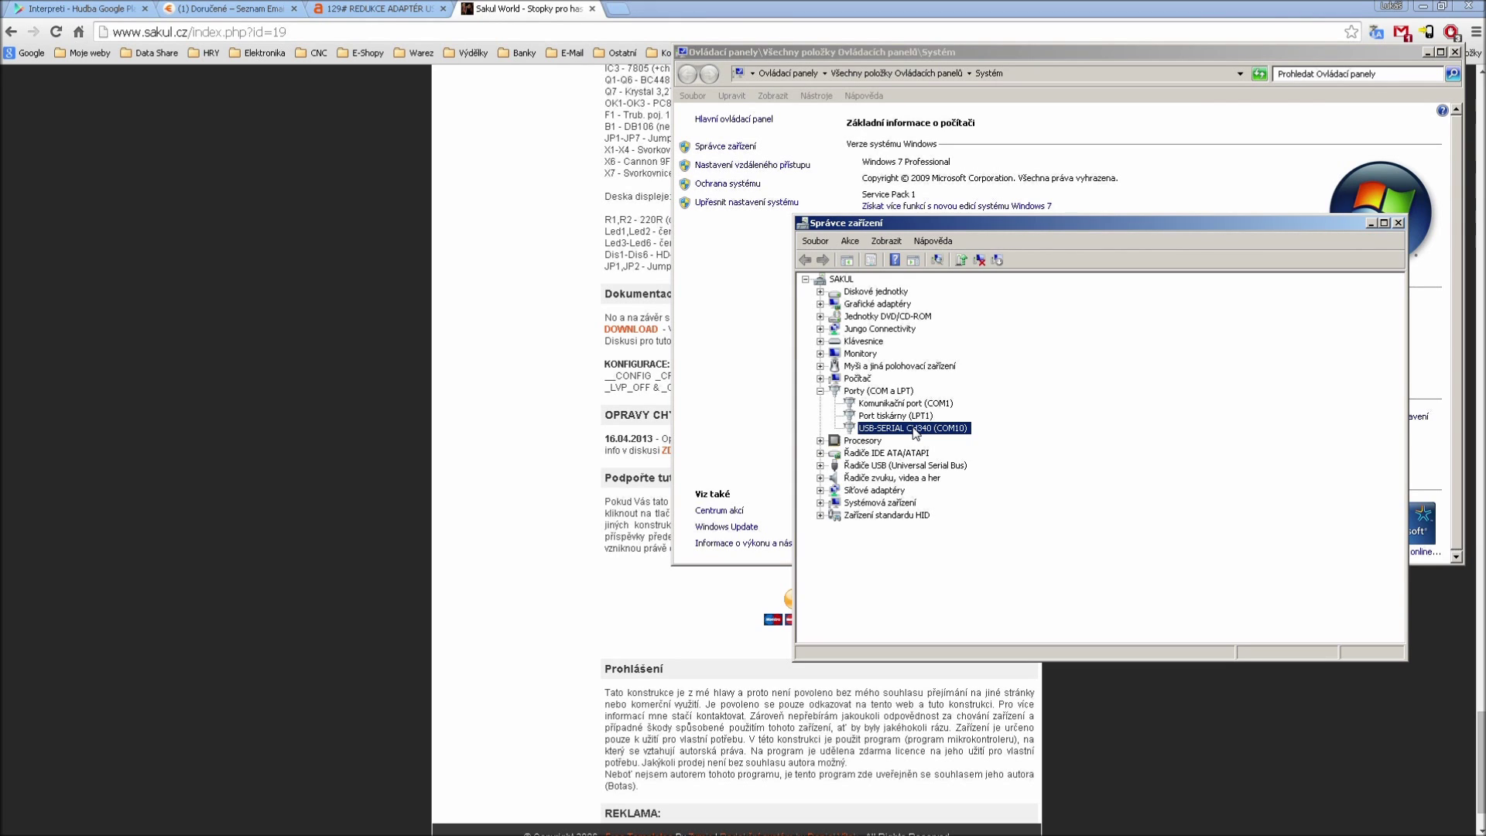
drag(1178, 222, 1177, 286)
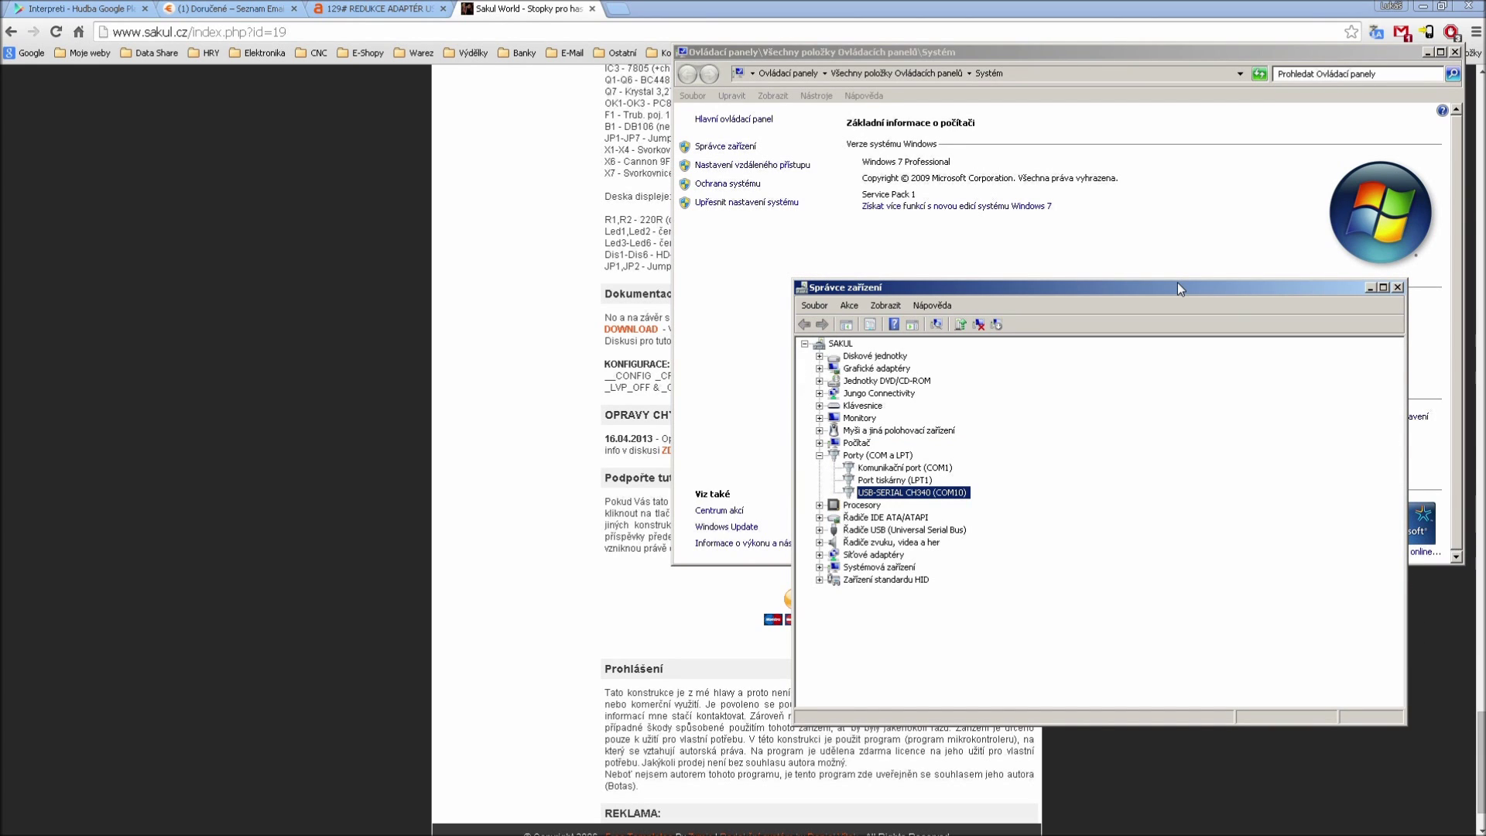